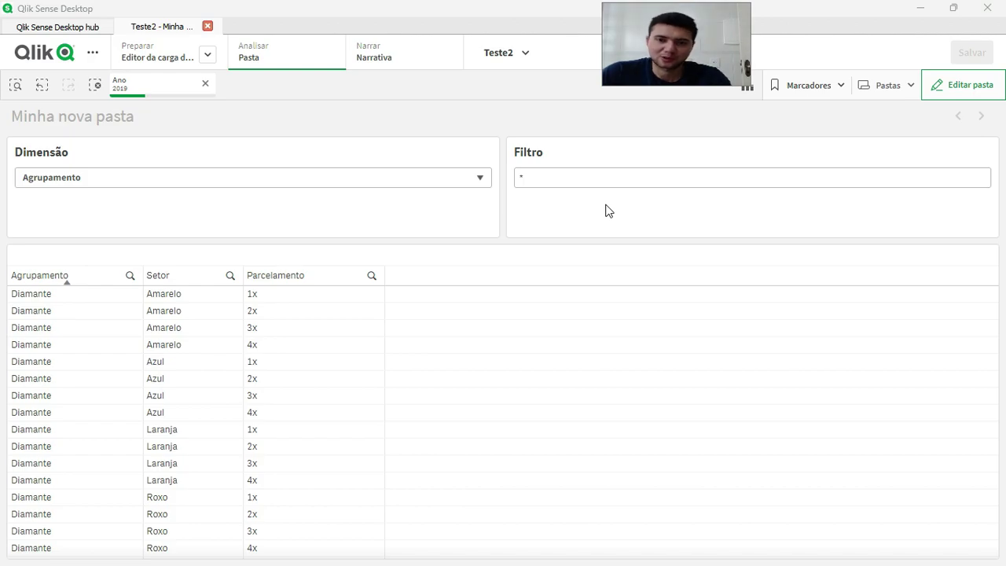
Step: Examine the choices offered by the Dimensão variable drop-down and the entry in the Filtro input box
{"action": "left_click", "coordinate": [461, 182]}
{"action": "left_click", "coordinate": [460, 181]}
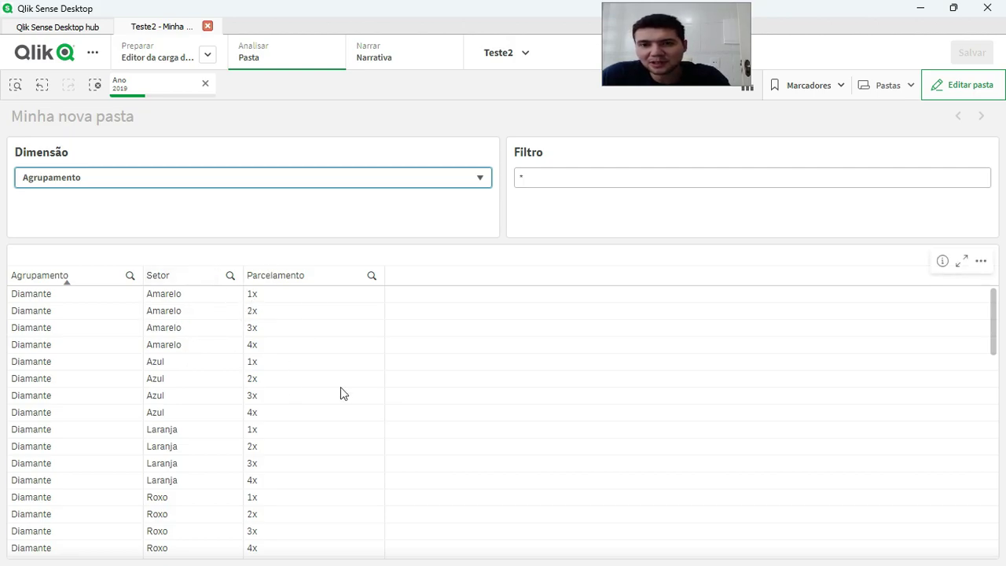
{"action": "left_click", "coordinate": [124, 185]}
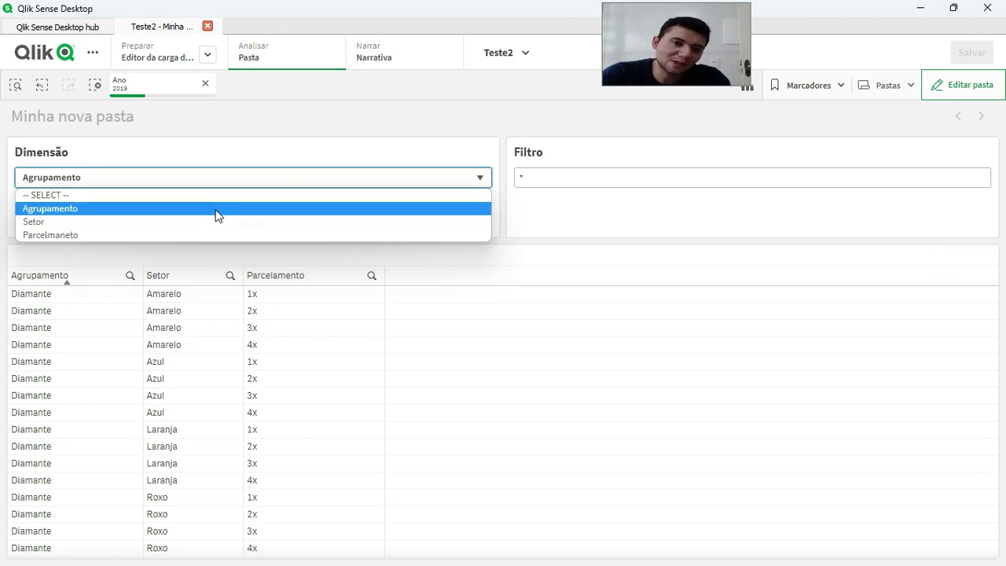
{"action": "left_click", "coordinate": [557, 177]}
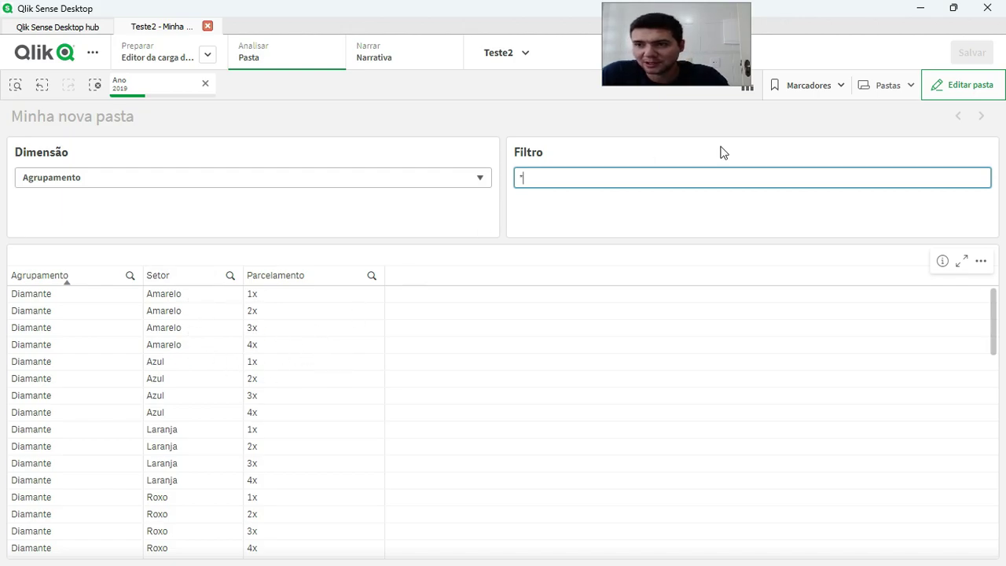
Step: Put the sheet into edit mode and open the data column settings of the Agrupamento, Setor and Parcelamento table
{"action": "left_click", "coordinate": [943, 84]}
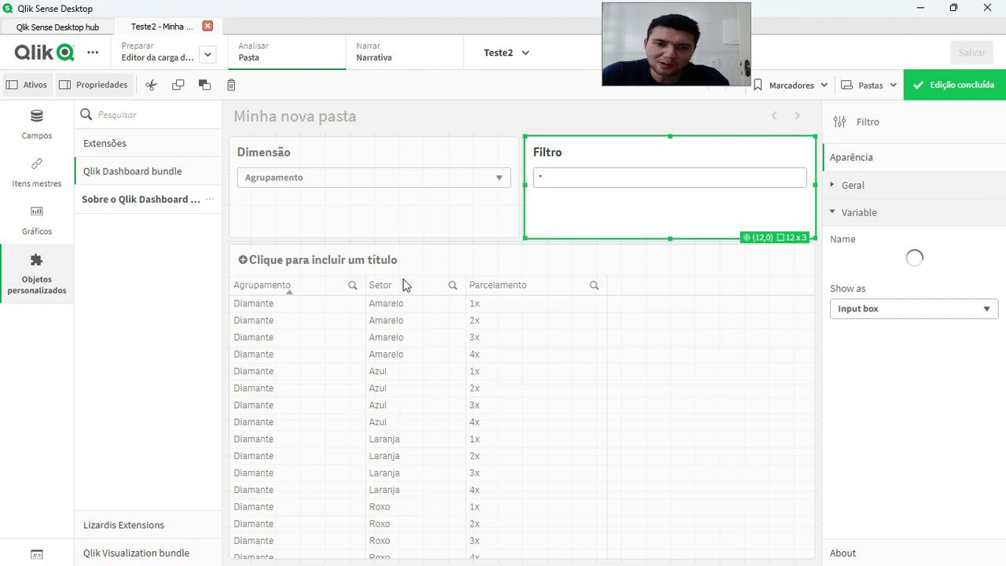
{"action": "left_click", "coordinate": [589, 341]}
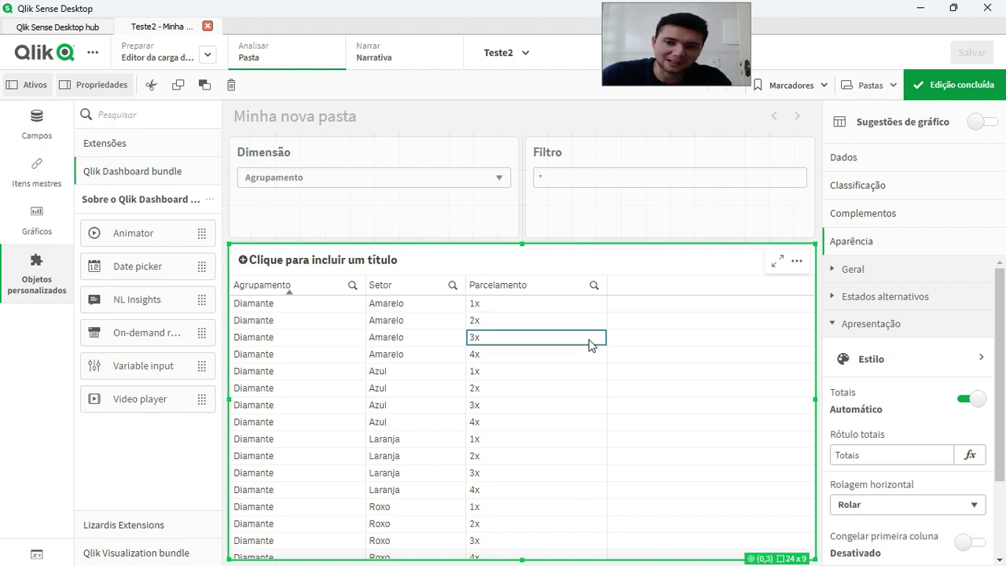
{"action": "left_click", "coordinate": [865, 165]}
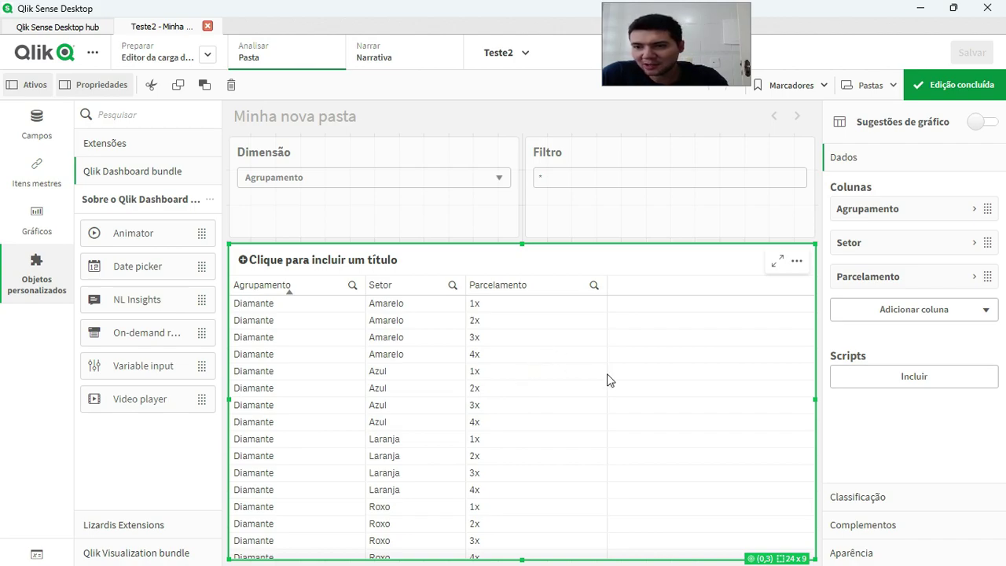
Step: Add a measure column to the table with the expression Count( Agrupamento)
{"action": "left_click", "coordinate": [942, 313]}
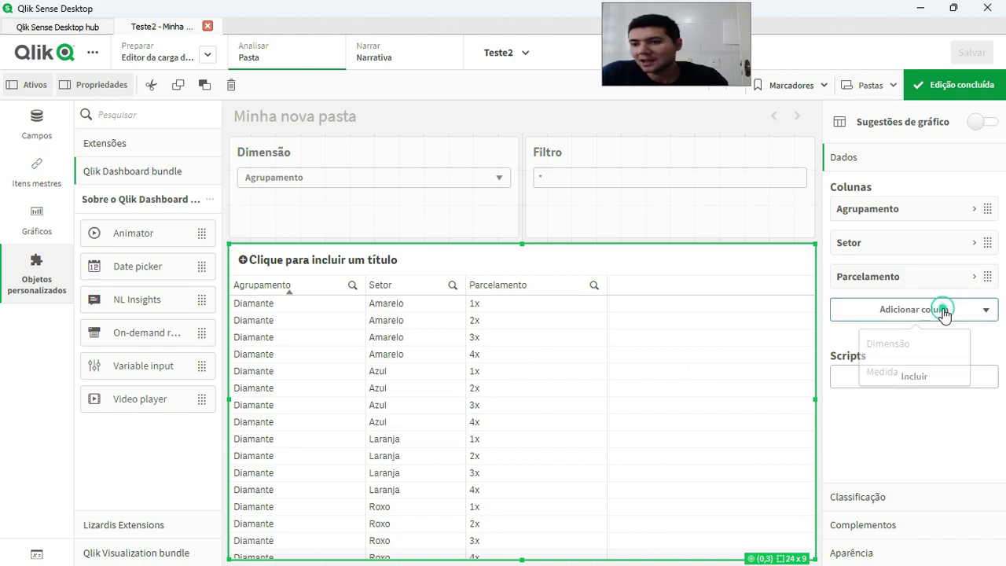
{"action": "left_click", "coordinate": [909, 375]}
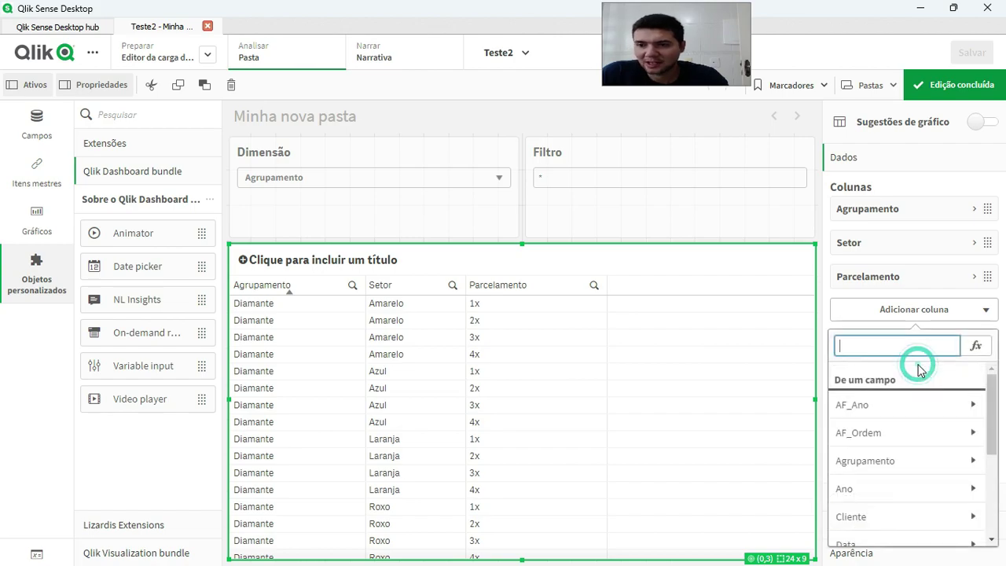
{"action": "left_click", "coordinate": [978, 346]}
{"action": "type", "text": "cou"}
{"action": "key", "text": "Return"}
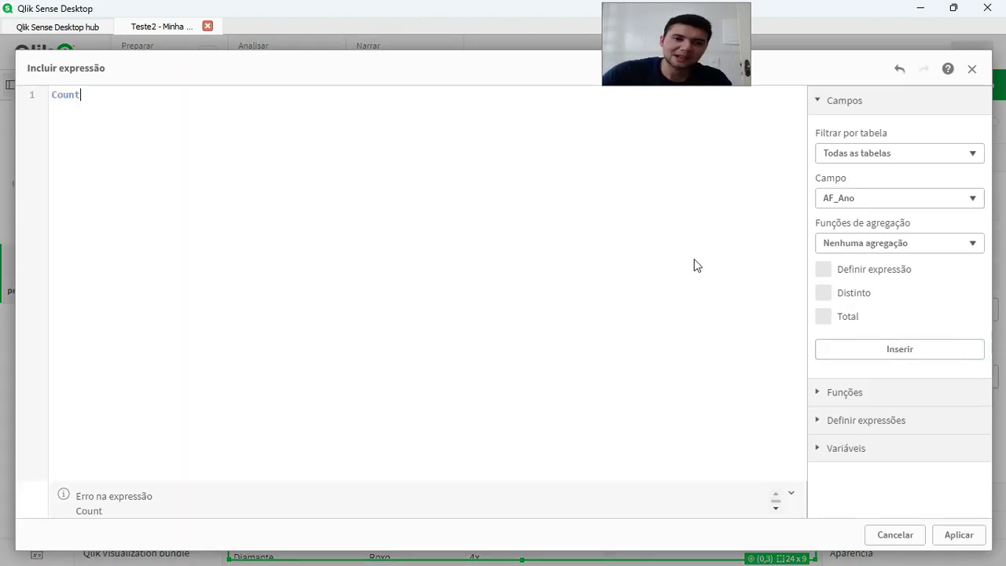
{"action": "type", "text": "(di"}
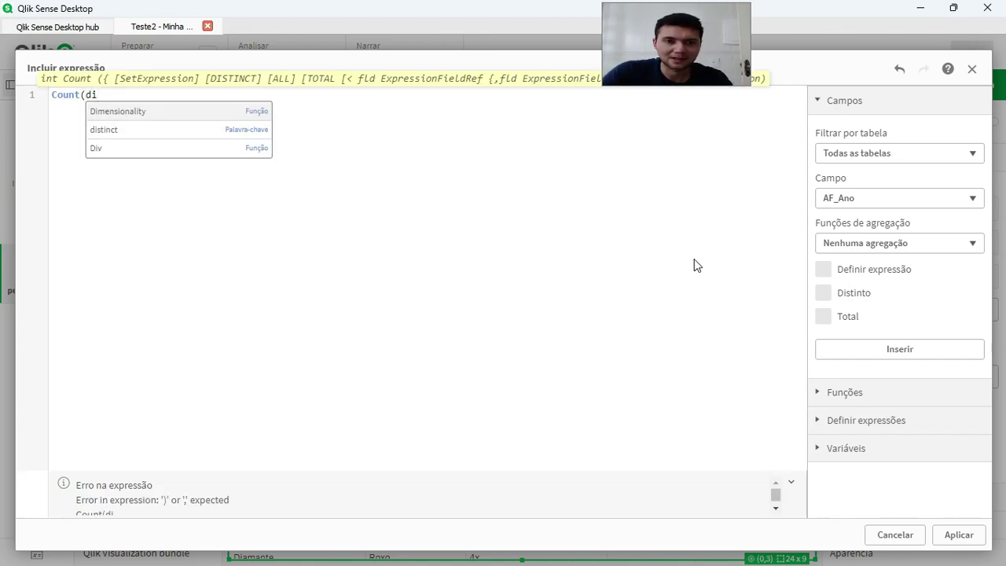
{"action": "key", "text": "BackSpace"}
{"action": "key", "text": "BackSpace"}
{"action": "type", "text": "agru"}
{"action": "key", "text": "Return"}
{"action": "type", "text": ")"}
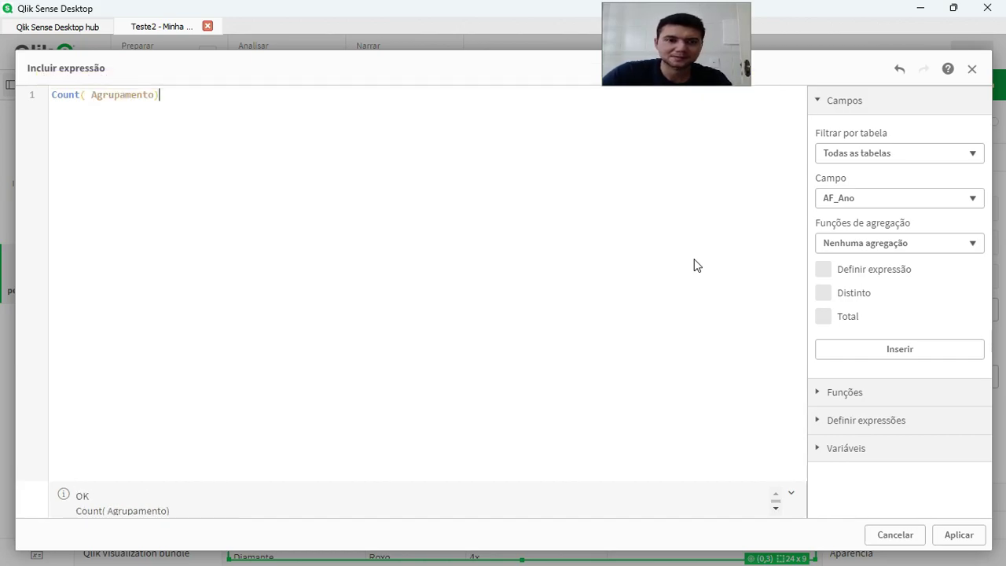
{"action": "left_click", "coordinate": [959, 535]}
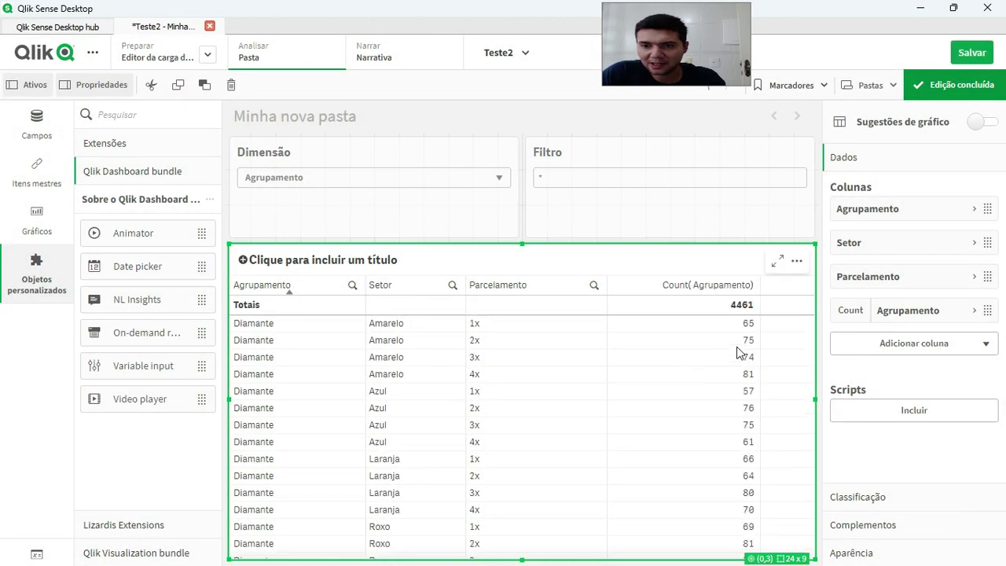
Step: Label the new Count measure column "Lista OK"
{"action": "left_click", "coordinate": [917, 311]}
{"action": "left_click", "coordinate": [905, 422]}
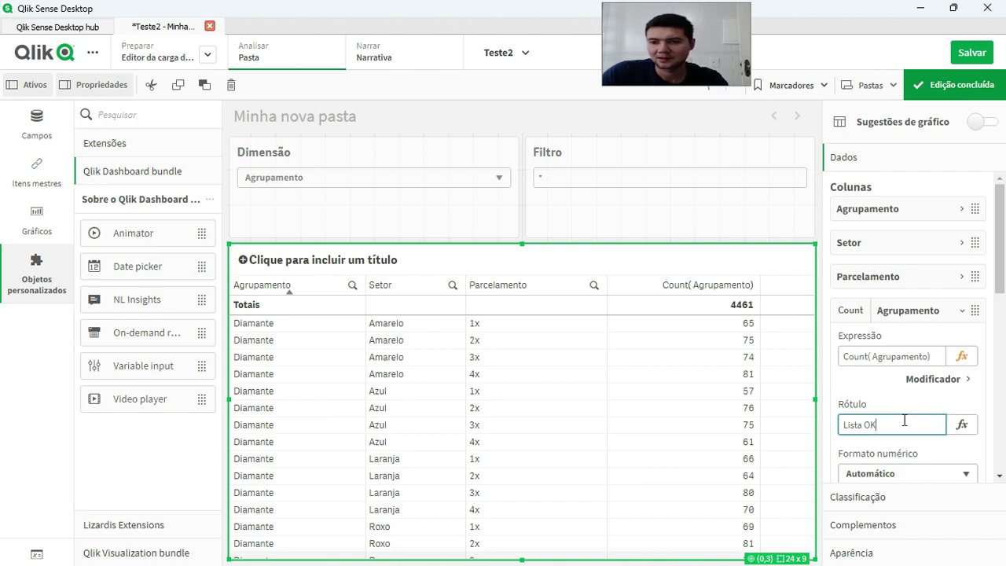
{"action": "key", "text": "Return"}
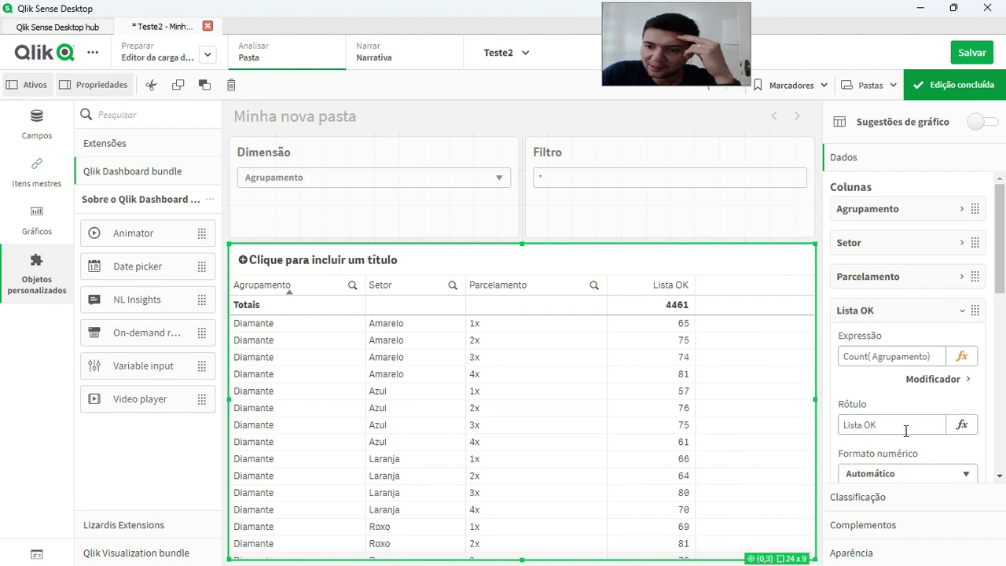
Step: Set the totals function of the Lista OK column to Nenhum
{"action": "scroll", "coordinate": [905, 429], "scroll_direction": "down", "scroll_amount": 4}
{"action": "scroll", "coordinate": [906, 430], "scroll_direction": "down", "scroll_amount": 3}
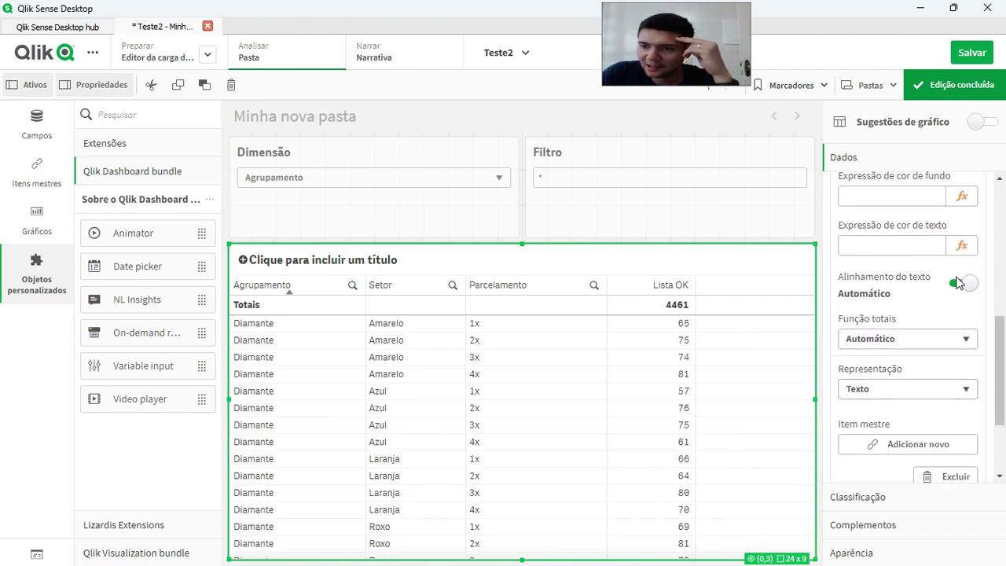
{"action": "left_click", "coordinate": [913, 296]}
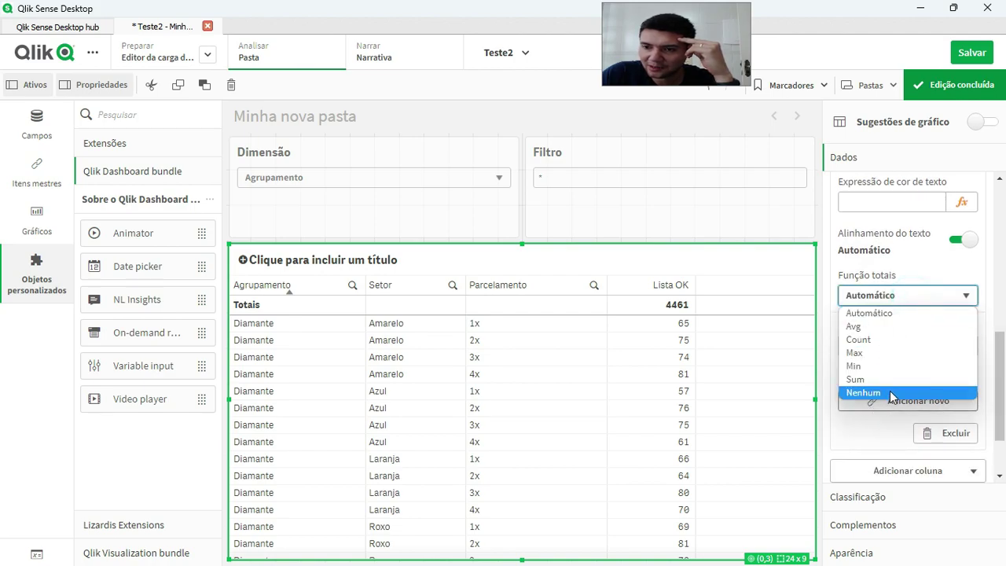
{"action": "left_click", "coordinate": [889, 386]}
Step: Try #FFF as the text colour expression of the Lista OK column
{"action": "scroll", "coordinate": [913, 319], "scroll_direction": "up", "scroll_amount": 2}
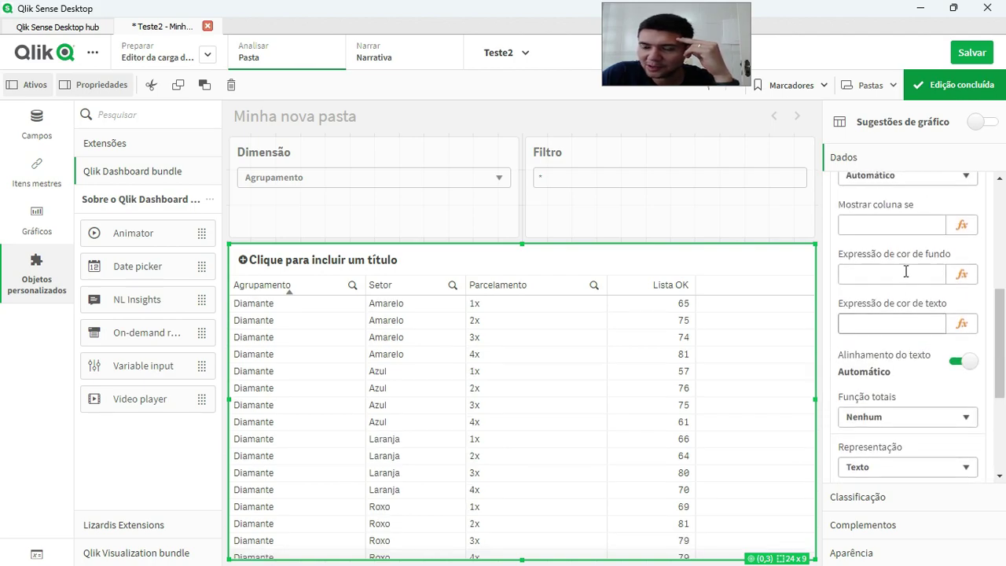
{"action": "left_click", "coordinate": [917, 323]}
{"action": "left_click", "coordinate": [918, 324]}
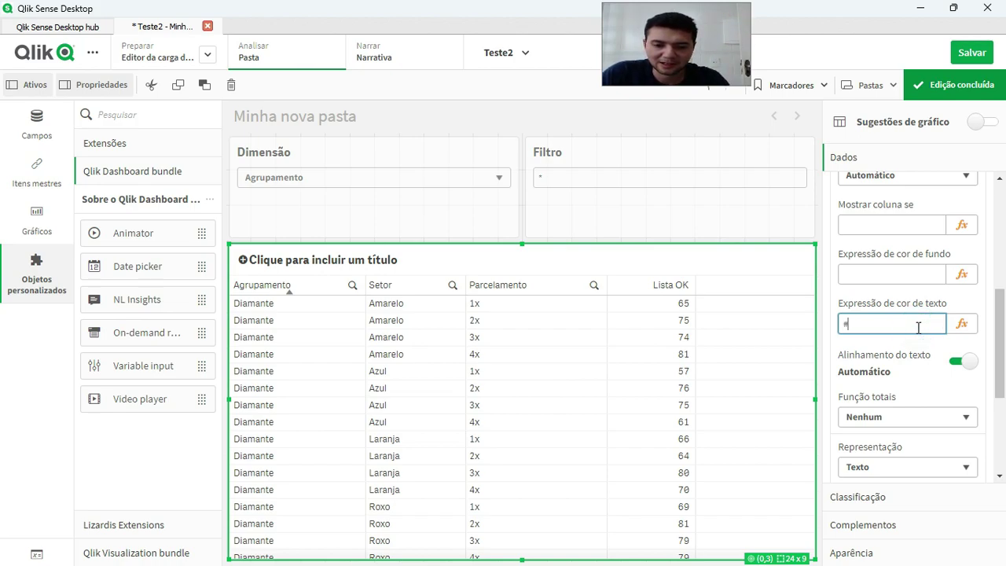
{"action": "key", "text": "Return"}
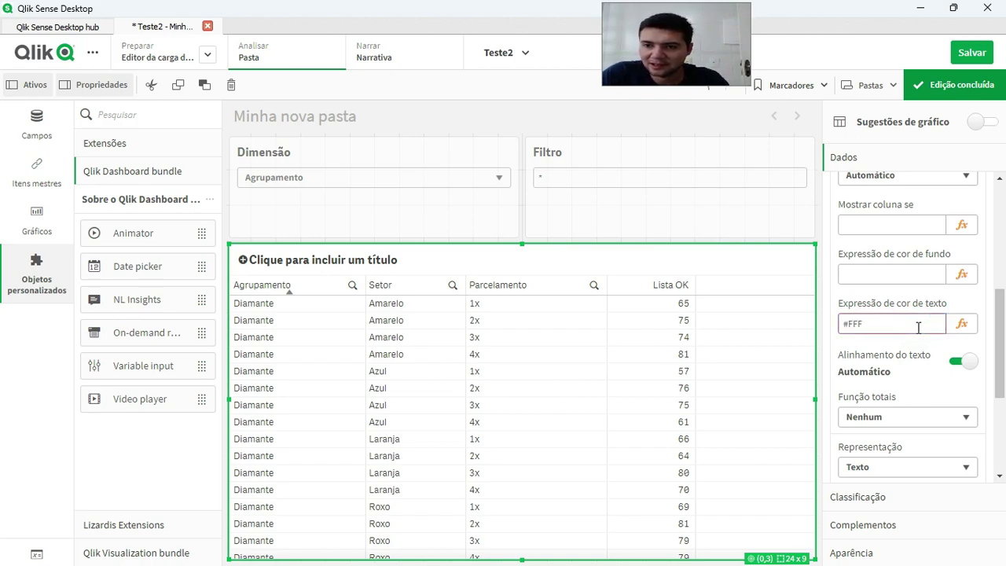
Step: Replace the Lista OK column's text colour expression with white() and apply it
{"action": "left_click", "coordinate": [963, 323]}
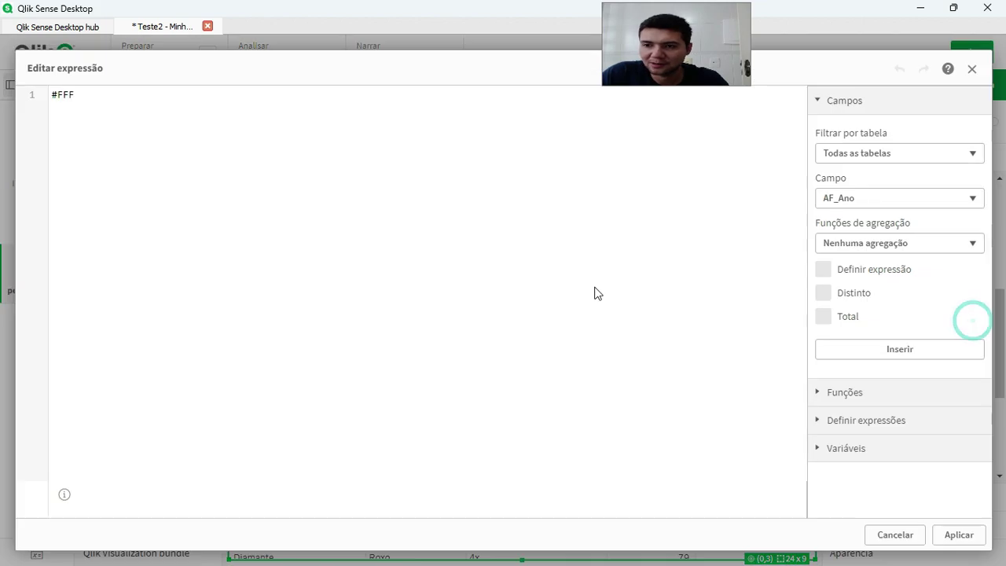
{"action": "key", "text": "ctrl+a"}
{"action": "type", "text": "white()"}
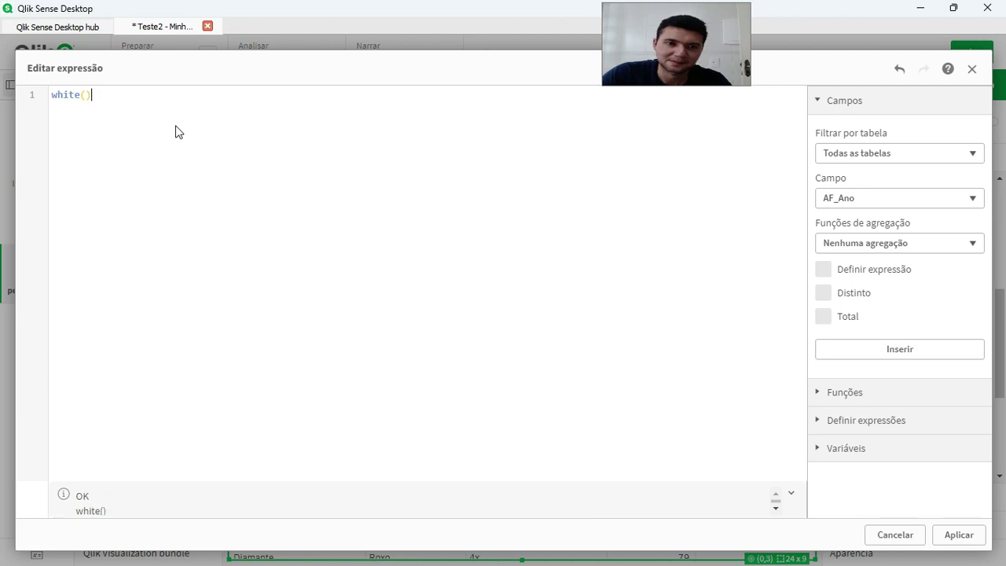
{"action": "left_click", "coordinate": [956, 535]}
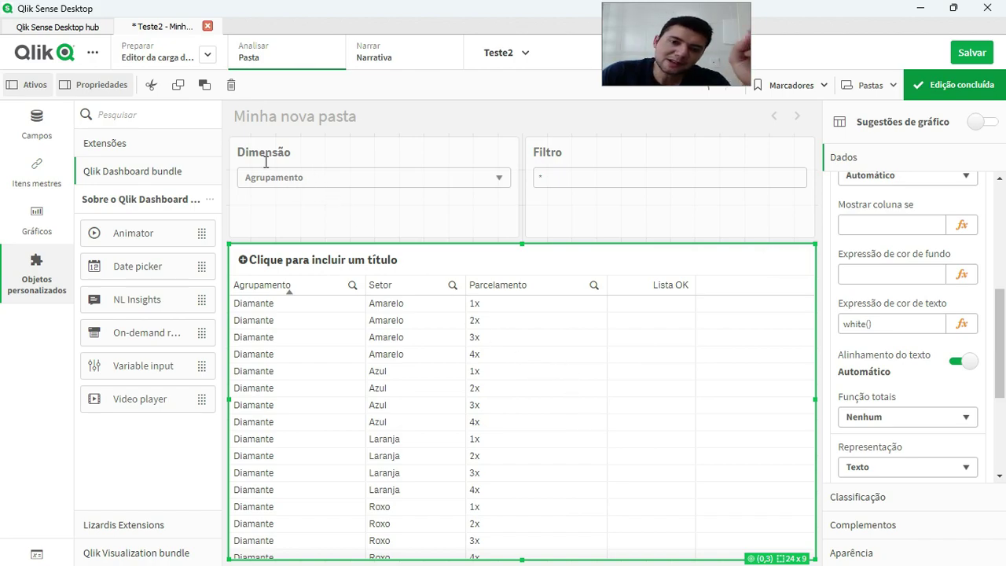
Step: Check which variables the Dimensão and Filtro input objects are linked to in their appearance settings
{"action": "left_click", "coordinate": [421, 212]}
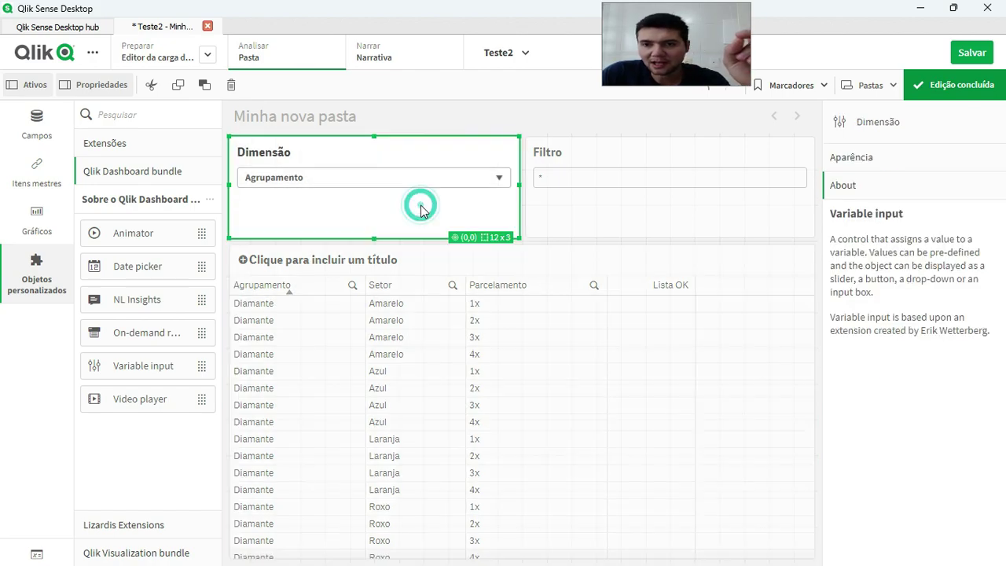
{"action": "left_click", "coordinate": [883, 158]}
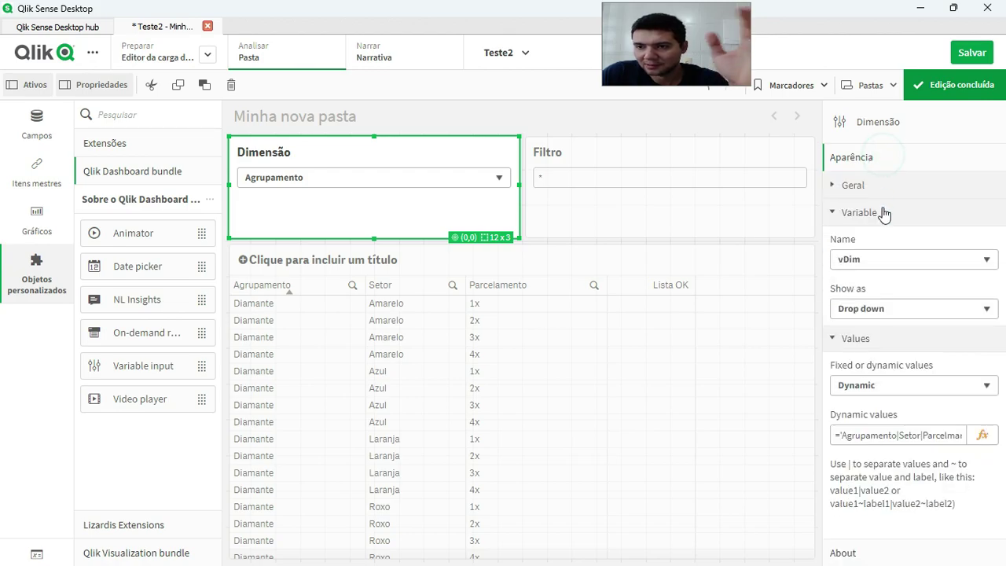
{"action": "left_click", "coordinate": [735, 220]}
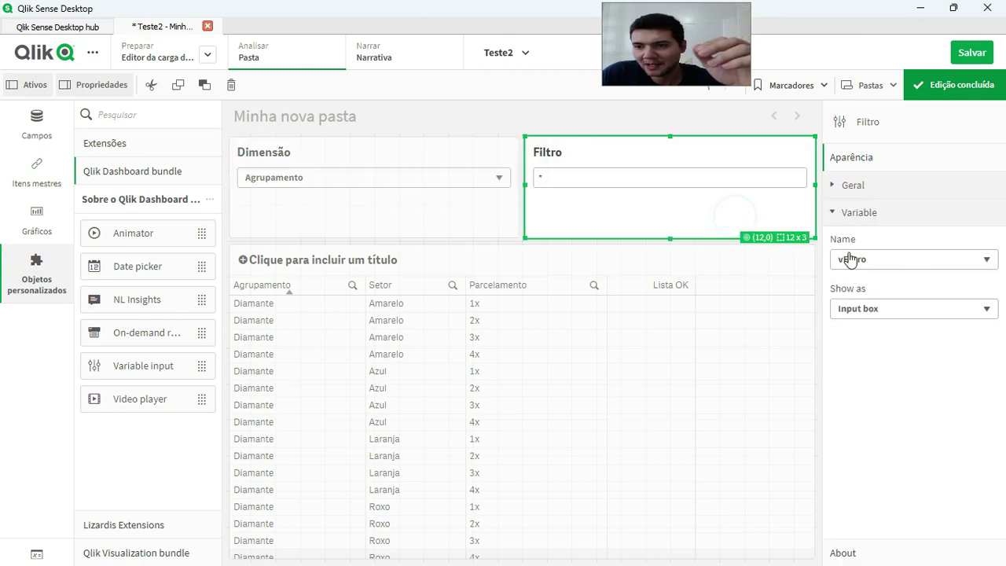
Step: Insert an empty set modifier {<>} before Agrupamento in the Lista OK column's Count expression
{"action": "left_click", "coordinate": [559, 376]}
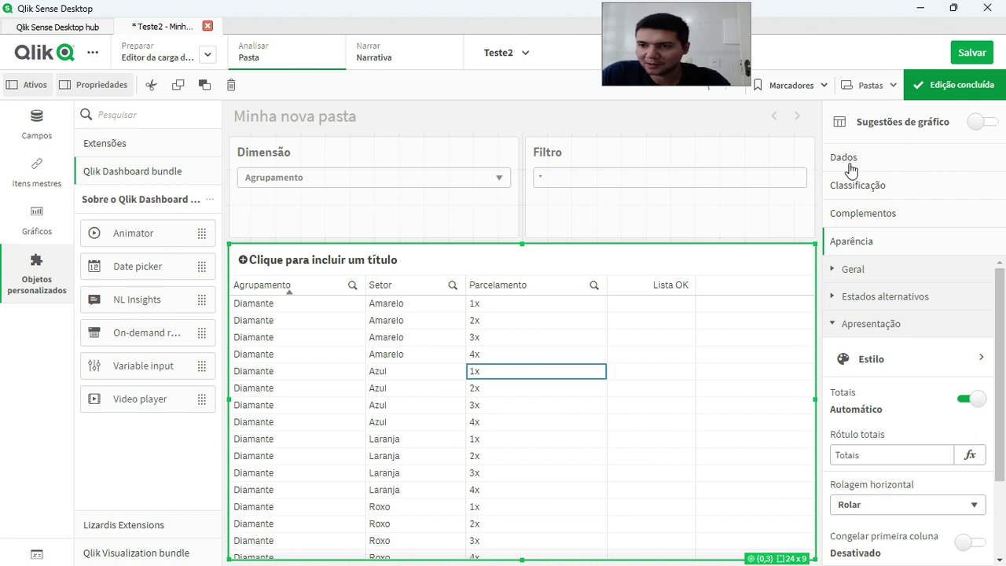
{"action": "left_click", "coordinate": [702, 331]}
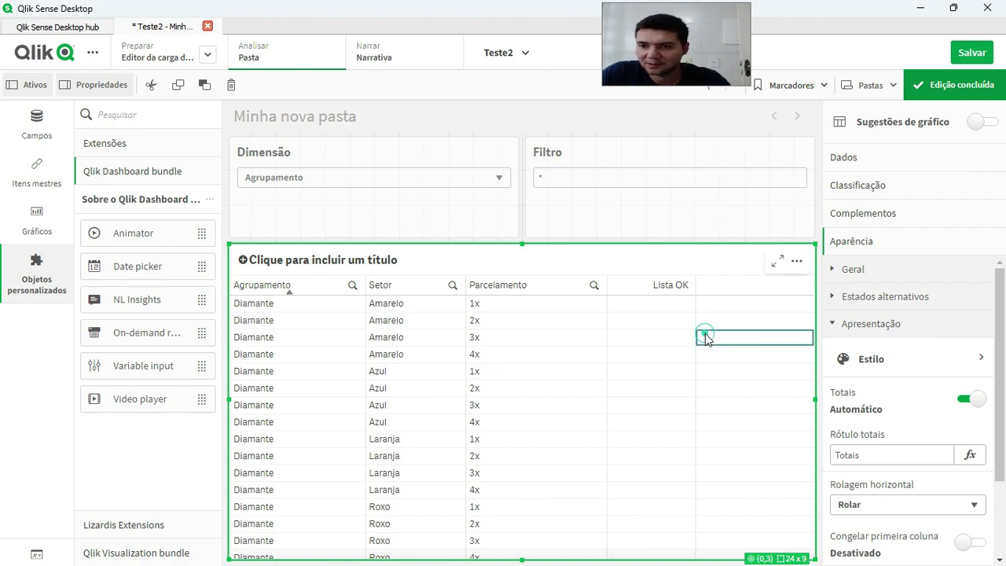
{"action": "left_click", "coordinate": [871, 162]}
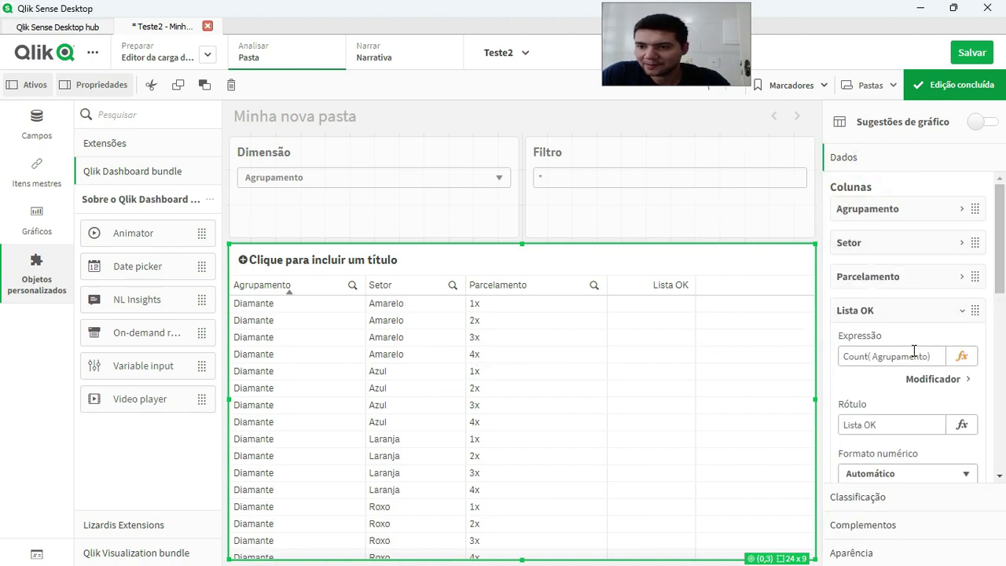
{"action": "left_click", "coordinate": [973, 356]}
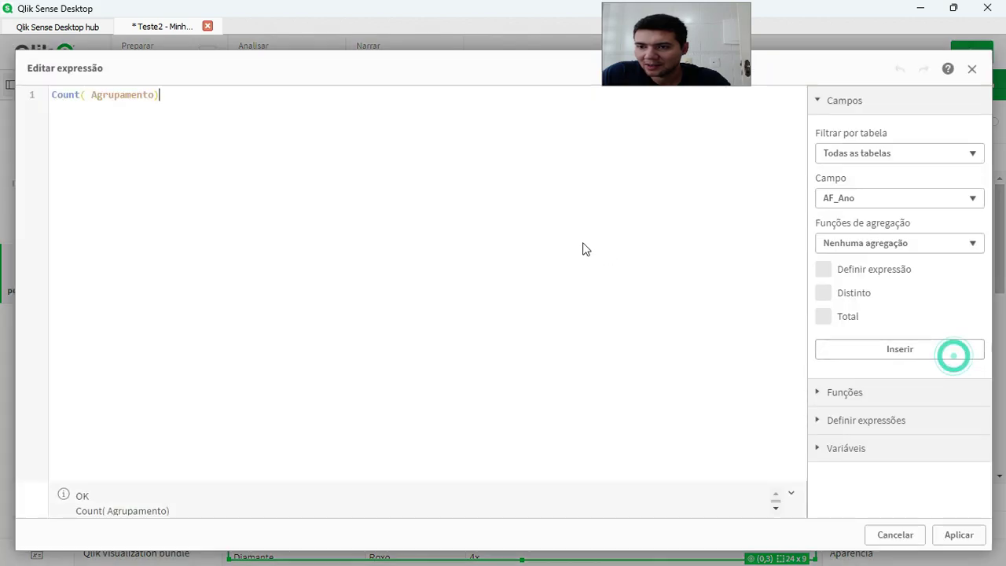
{"action": "left_click", "coordinate": [92, 95]}
{"action": "key", "text": "Left"}
{"action": "type", "text": "{}"}
{"action": "type", "text": "<>"}
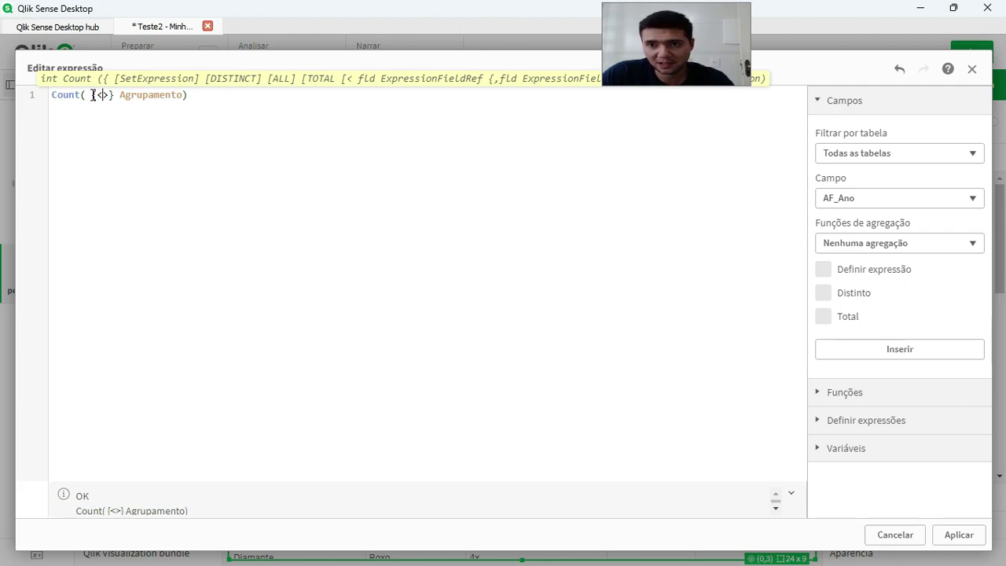
Step: Enter [$(=vDim)] as the field reference inside the set modifier of the Count expression
{"action": "type", "text": "$"}
{"action": "key", "text": "BackSpace"}
{"action": "type", "text": "["}
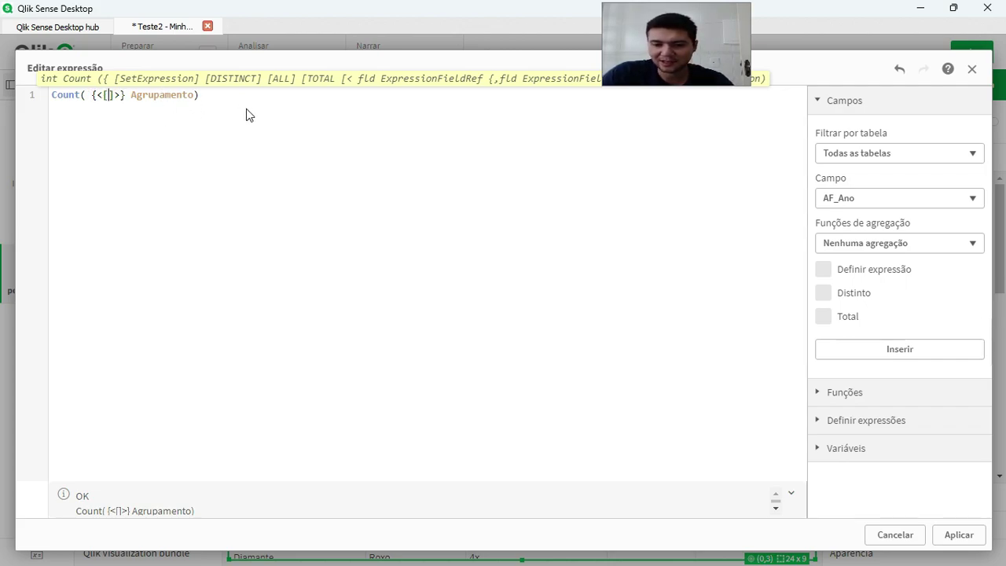
{"action": "type", "text": "$"}
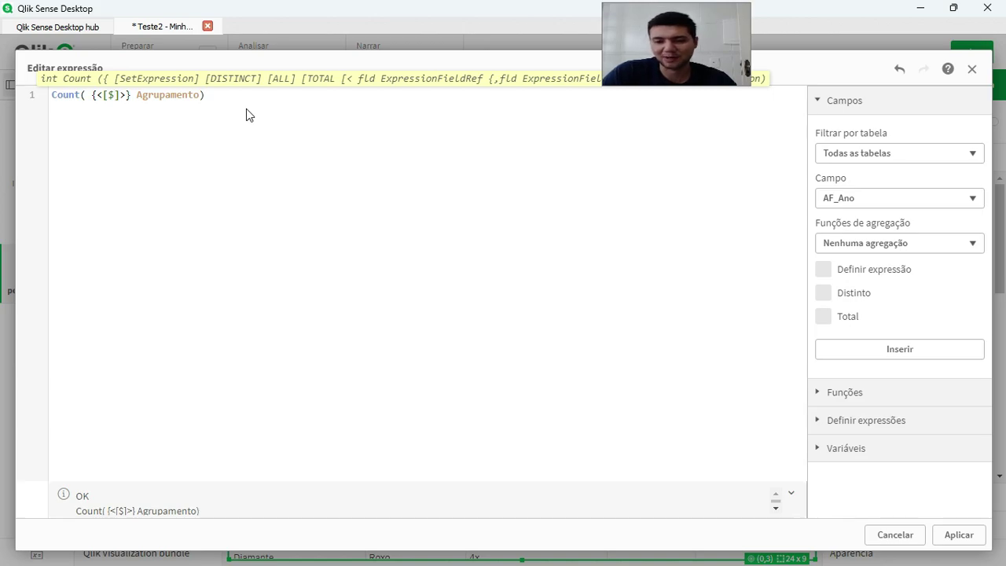
{"action": "type", "text": "("}
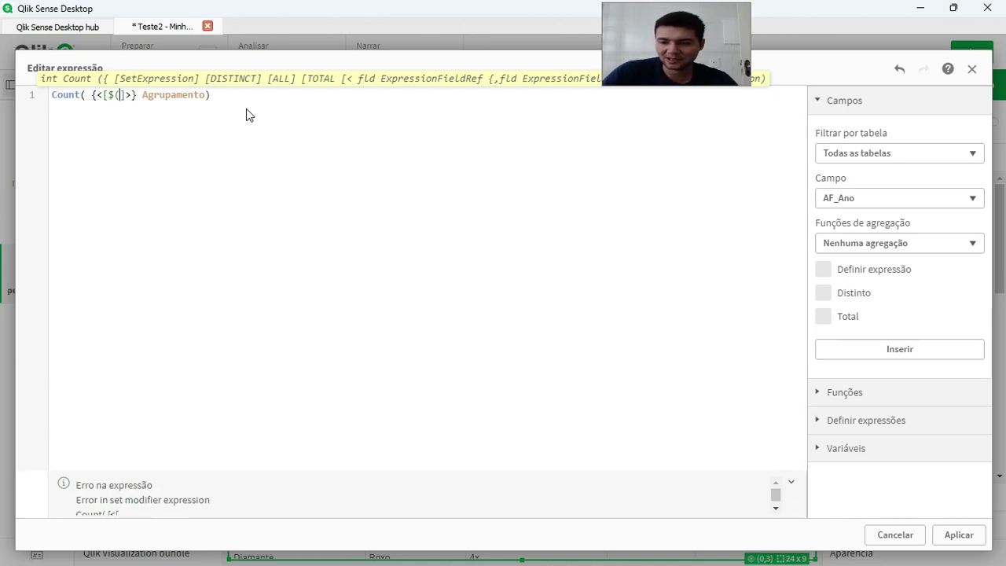
{"action": "type", "text": "="}
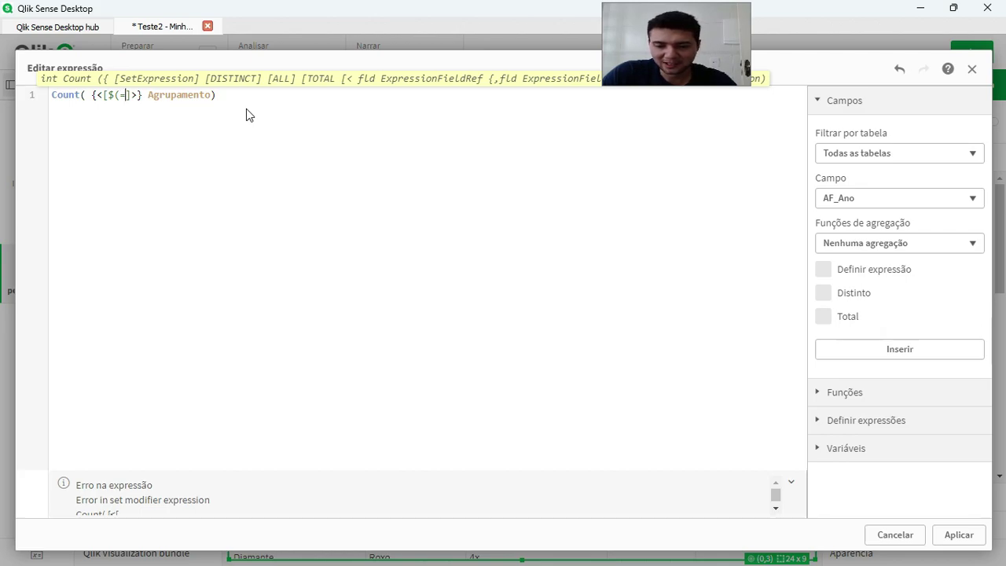
{"action": "type", "text": "vDim"}
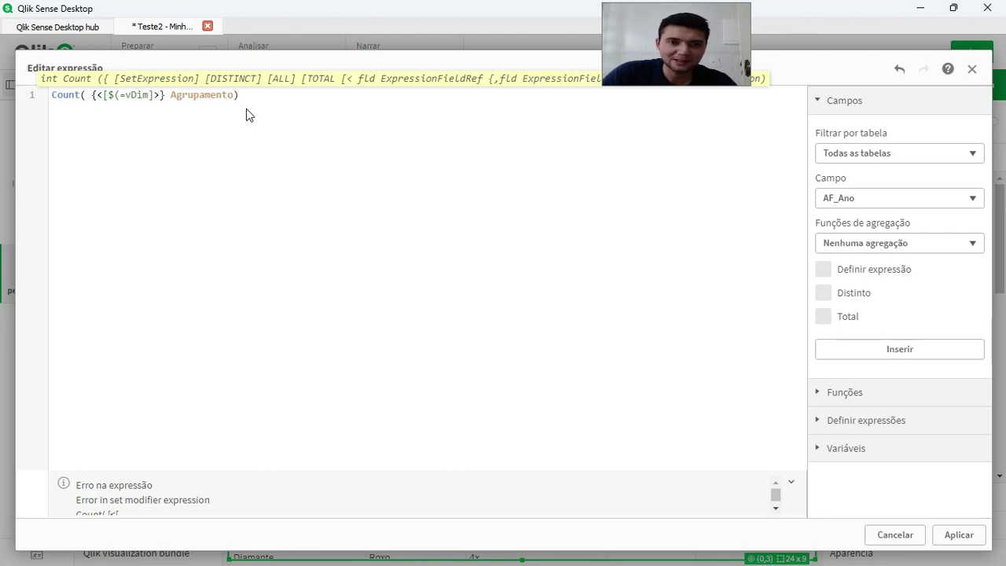
{"action": "type", "text": ")"}
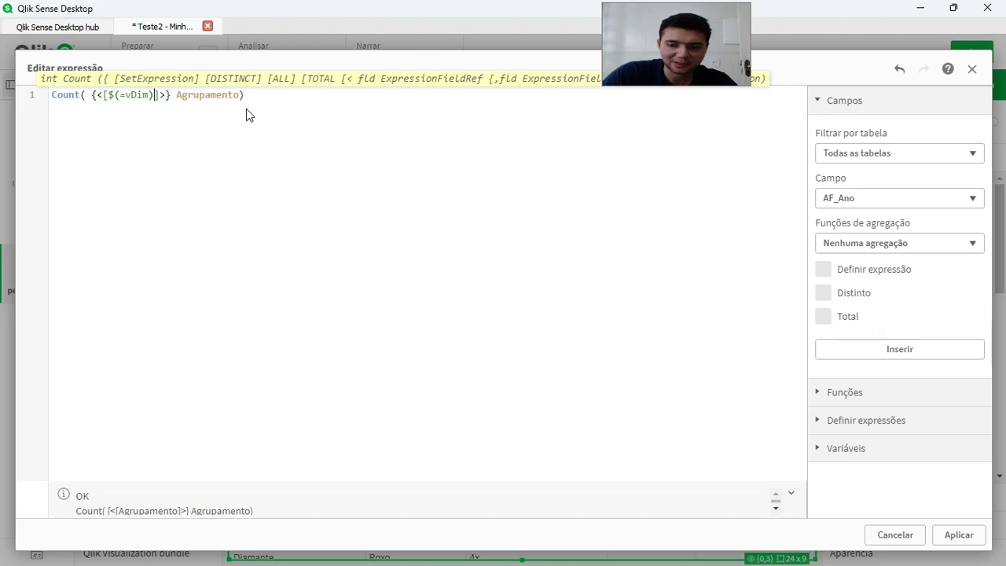
{"action": "type", "text": "]"}
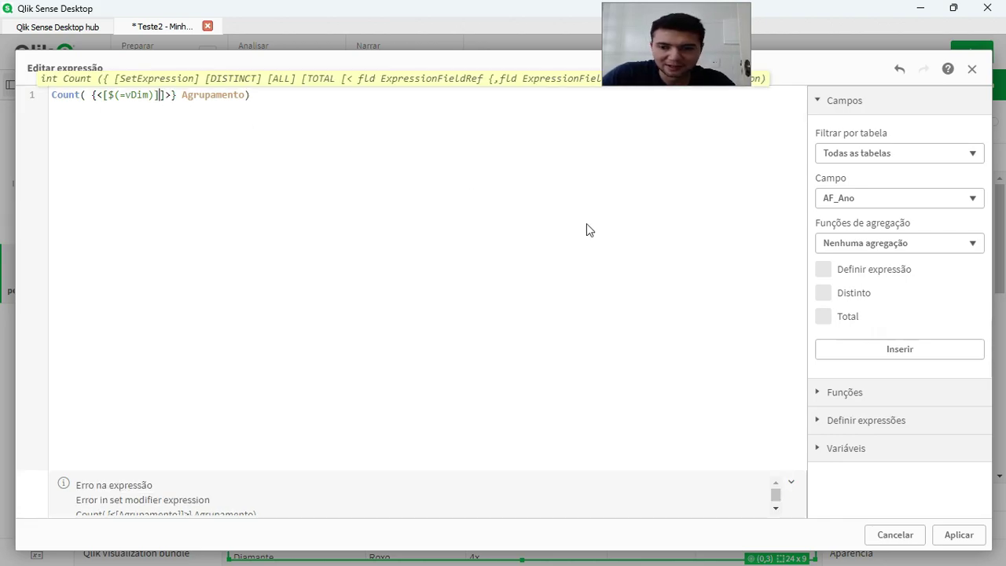
{"action": "left_click", "coordinate": [776, 509]}
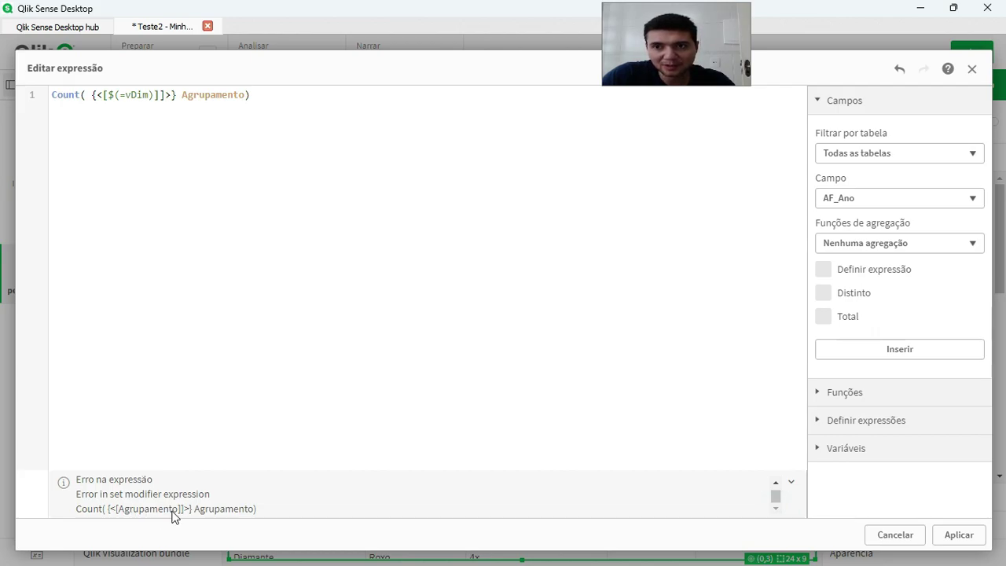
Step: Assign {"$(=vFiltro)"} to the set modifier's [$(=vDim)] field and remove the extra closing bracket
{"action": "left_click", "coordinate": [162, 92]}
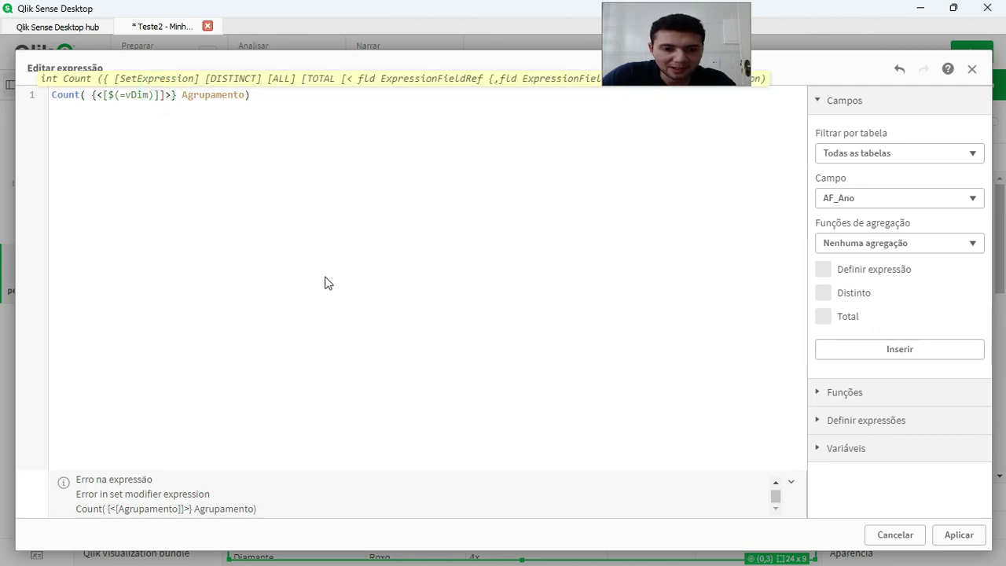
{"action": "type", "text": "="}
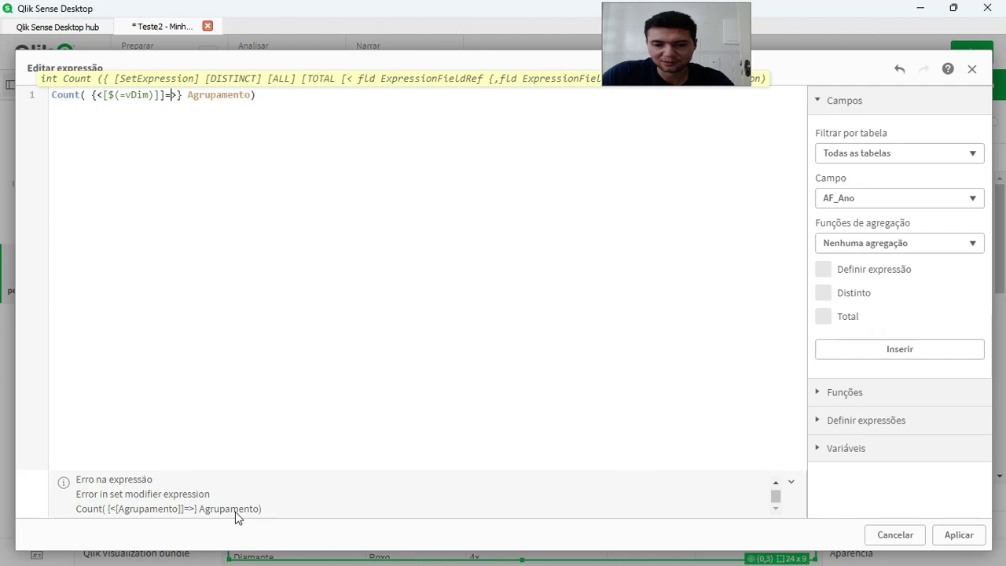
{"action": "type", "text": "{}"}
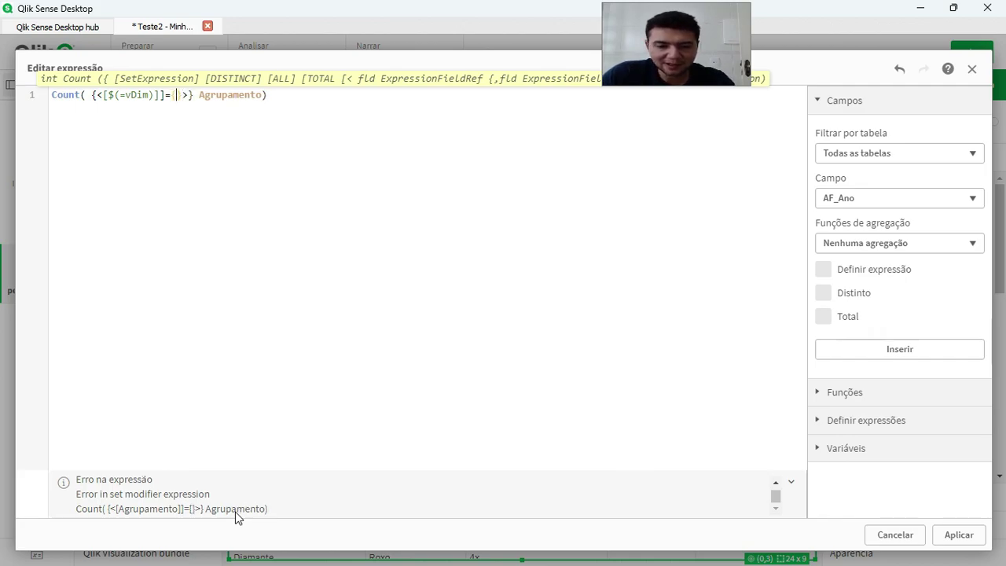
{"action": "type", "text": "\"\""}
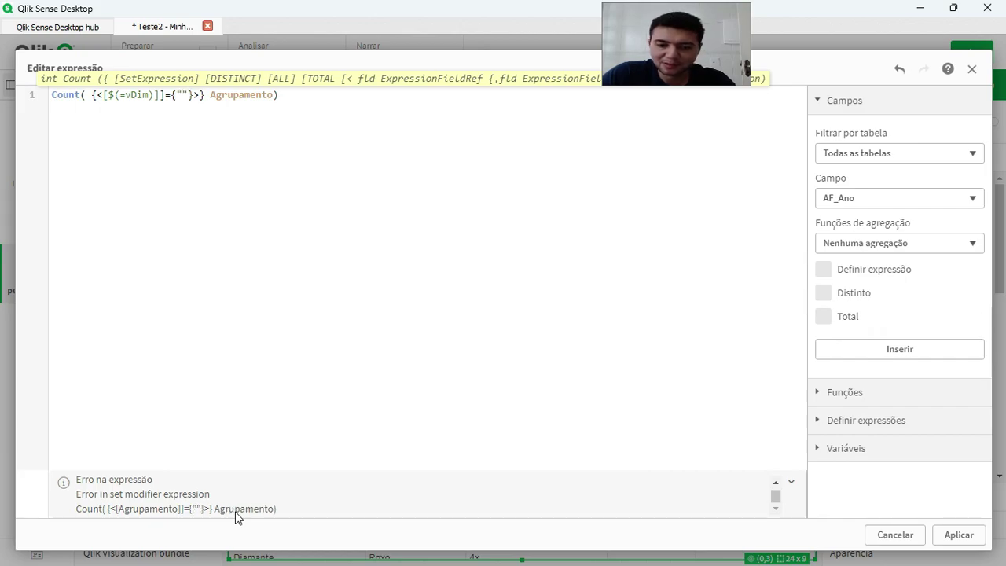
{"action": "type", "text": "$()=vFiltro"}
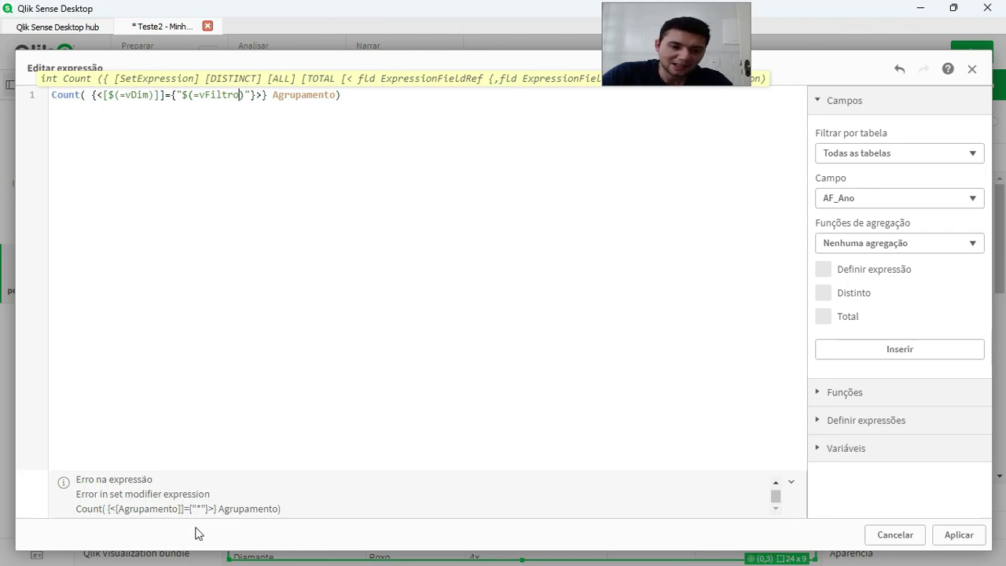
{"action": "left_click", "coordinate": [168, 96]}
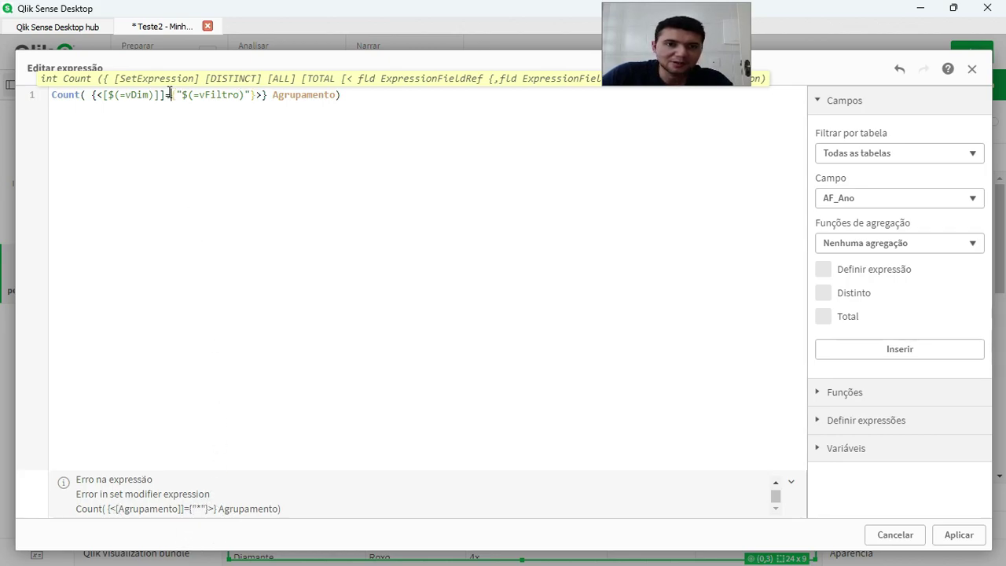
{"action": "key", "text": "BackSpace"}
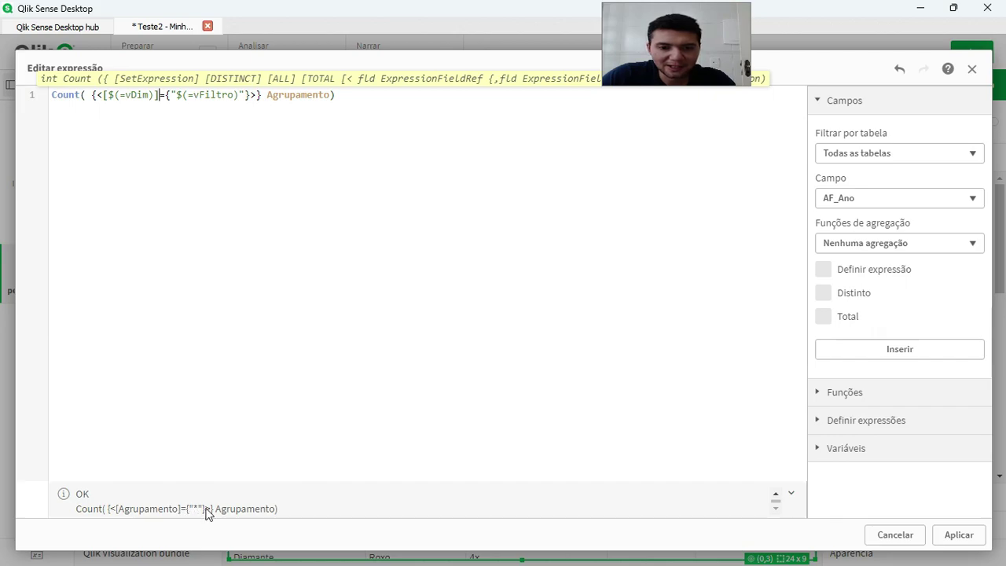
Step: Apply the Count expression, and save the app and finish editing the sheet
{"action": "double_click", "coordinate": [203, 95]}
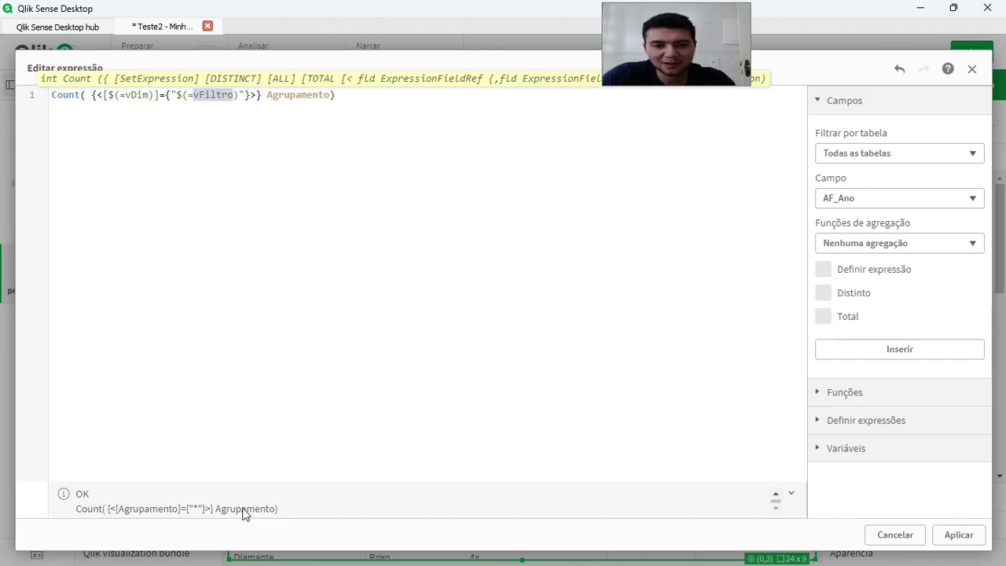
{"action": "left_click", "coordinate": [958, 534]}
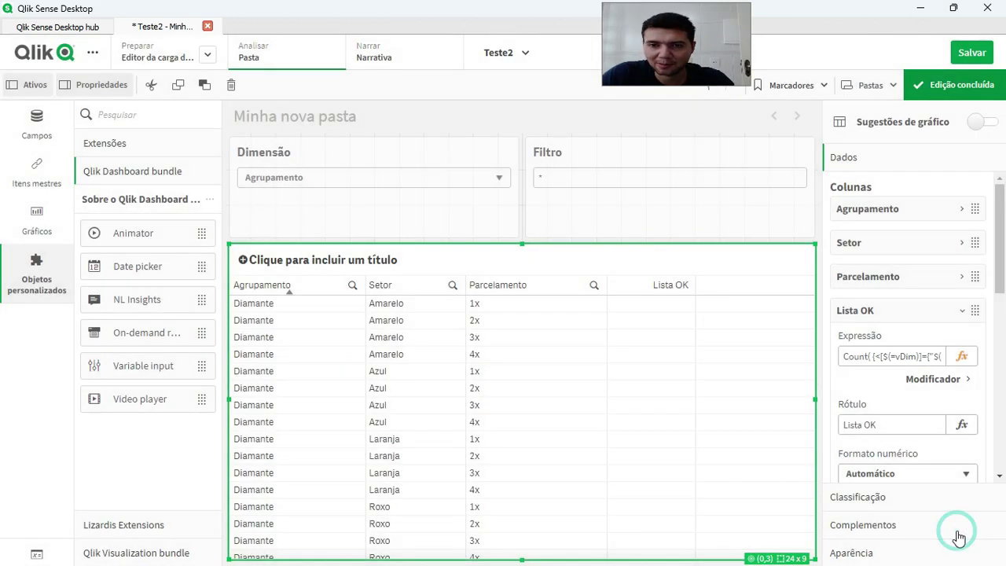
{"action": "left_click", "coordinate": [971, 53]}
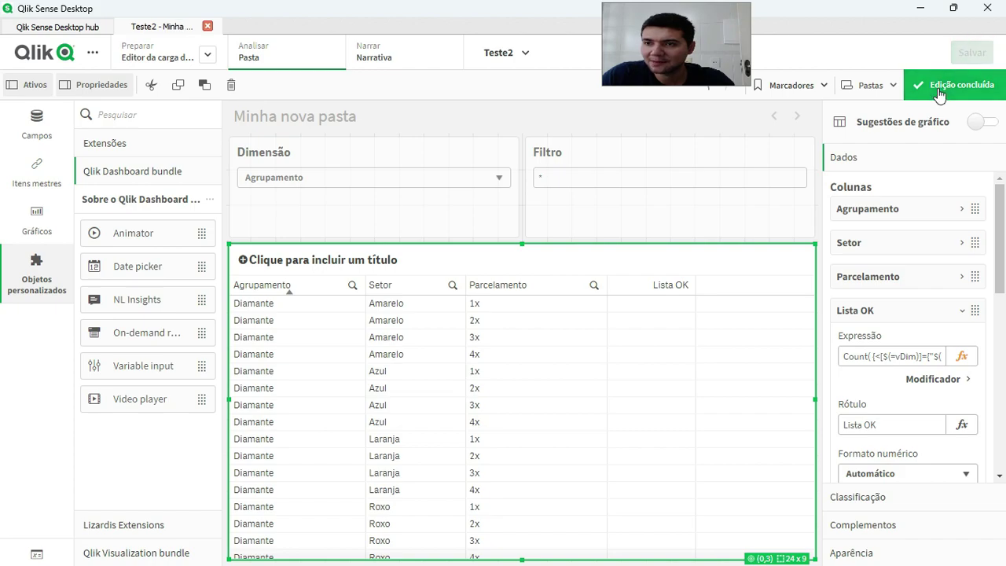
{"action": "left_click", "coordinate": [941, 86]}
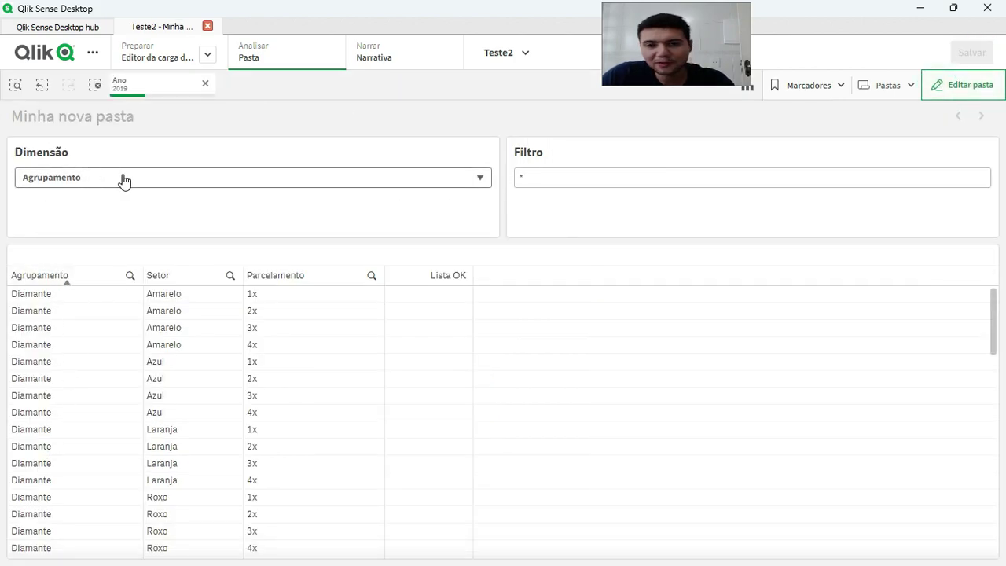
Step: Test the Filtro input on the Agrupamento dimension with the values Ouro and Diamante
{"action": "left_click", "coordinate": [571, 180]}
{"action": "left_click", "coordinate": [571, 180]}
{"action": "type", "text": "Ouro"}
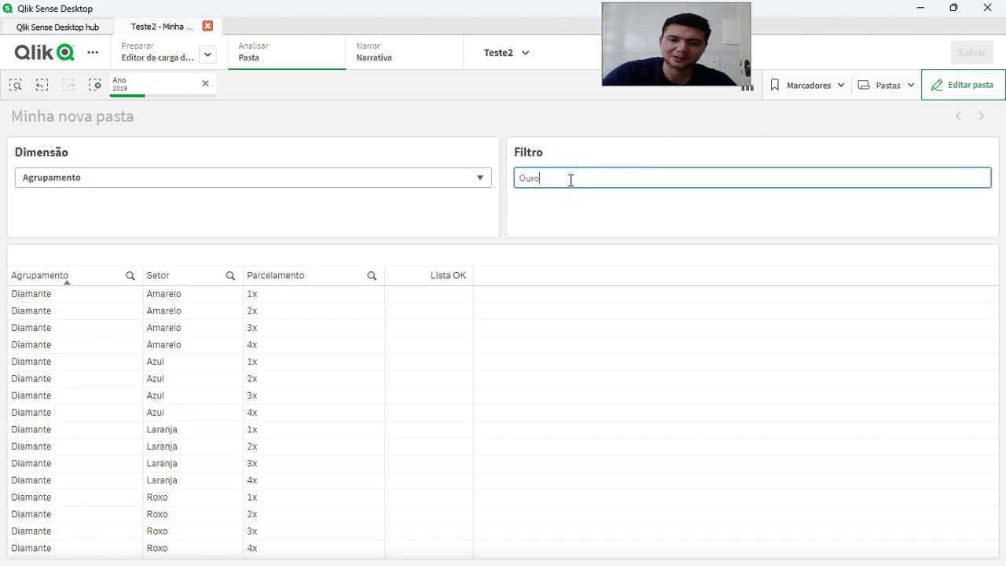
{"action": "key", "text": "Return"}
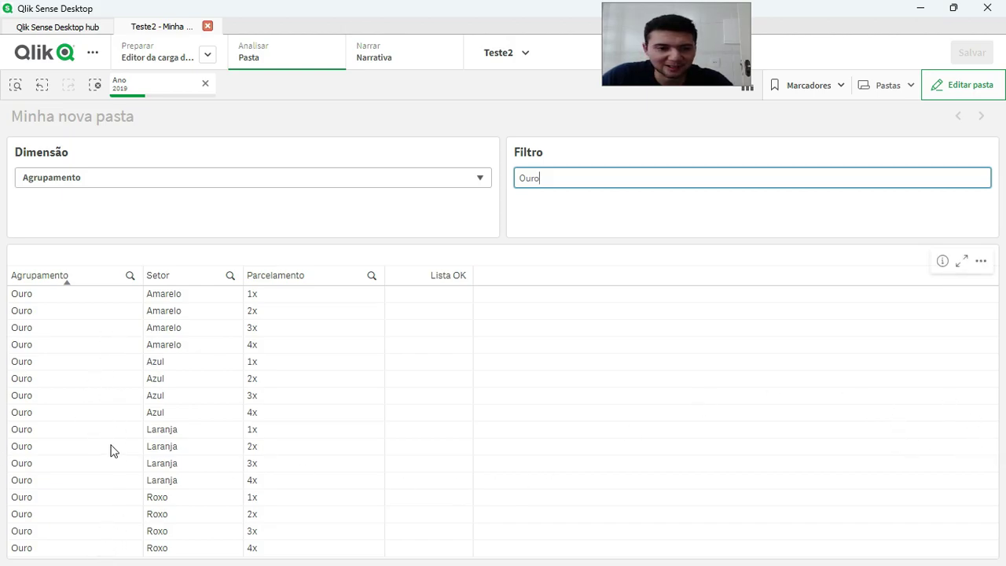
{"action": "double_click", "coordinate": [569, 177]}
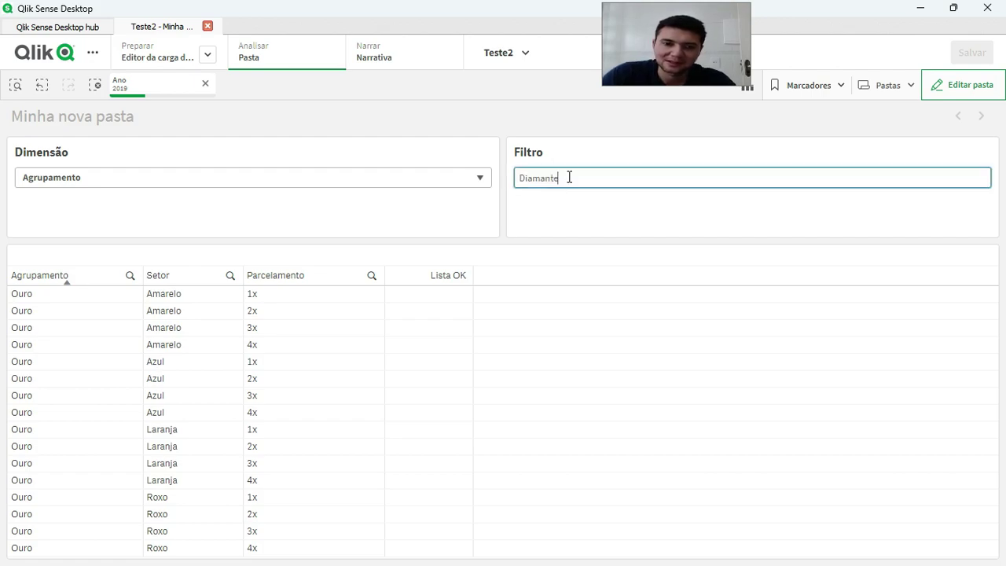
{"action": "key", "text": "Return"}
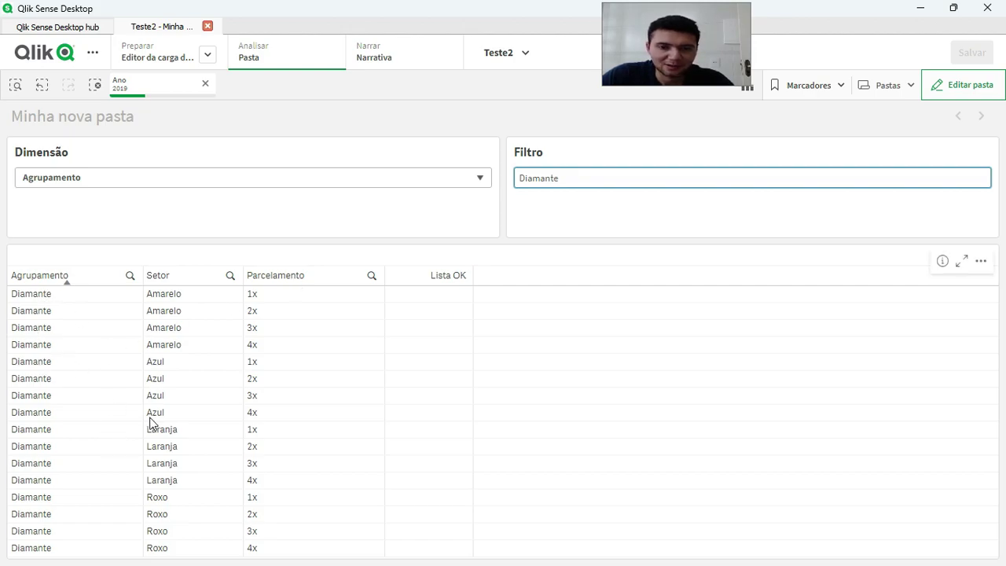
Step: Test the Filtro input with A and the wildcard *a*, and examine the filtered Agrupamento rows
{"action": "double_click", "coordinate": [548, 179]}
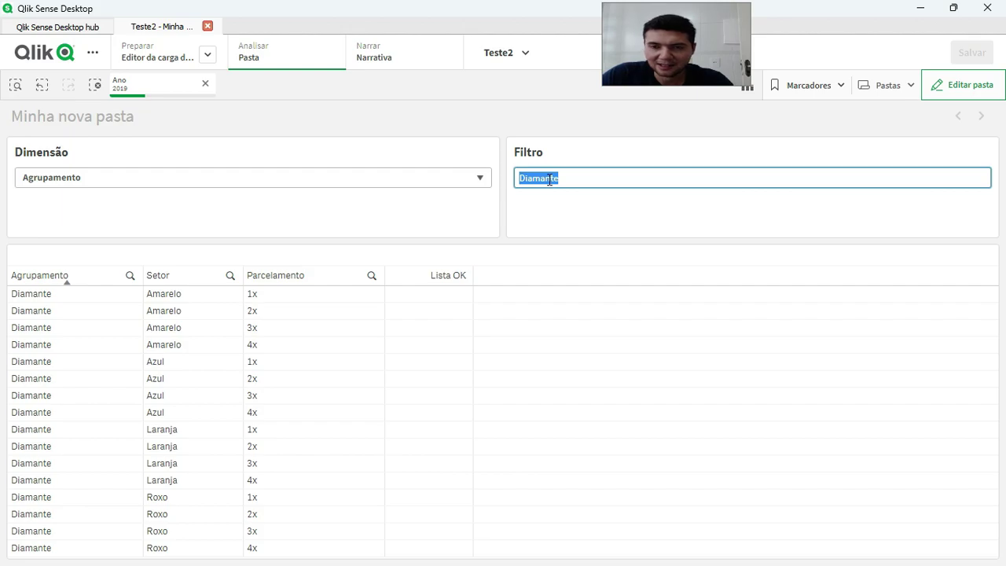
{"action": "type", "text": "A"}
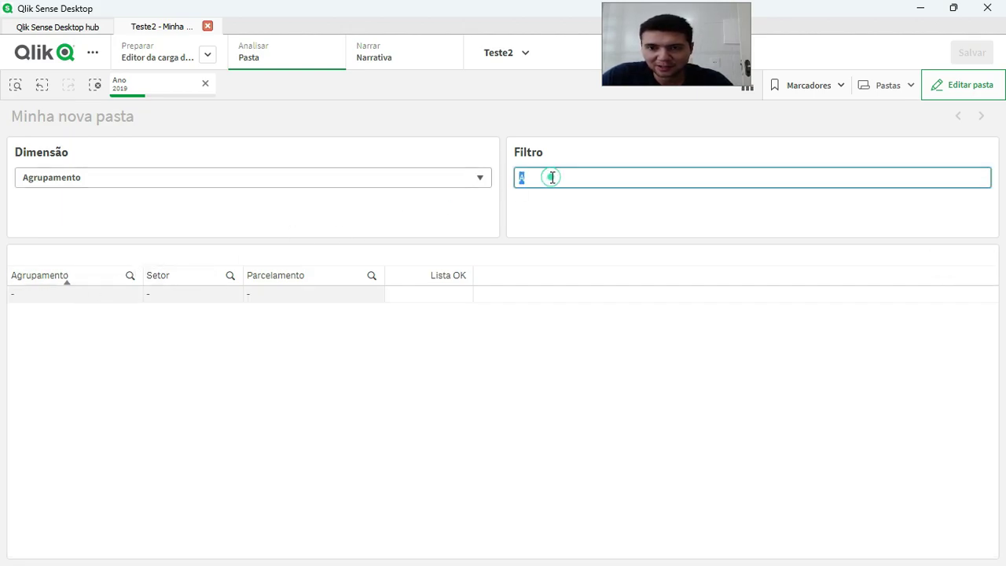
{"action": "type", "text": "\"a*"}
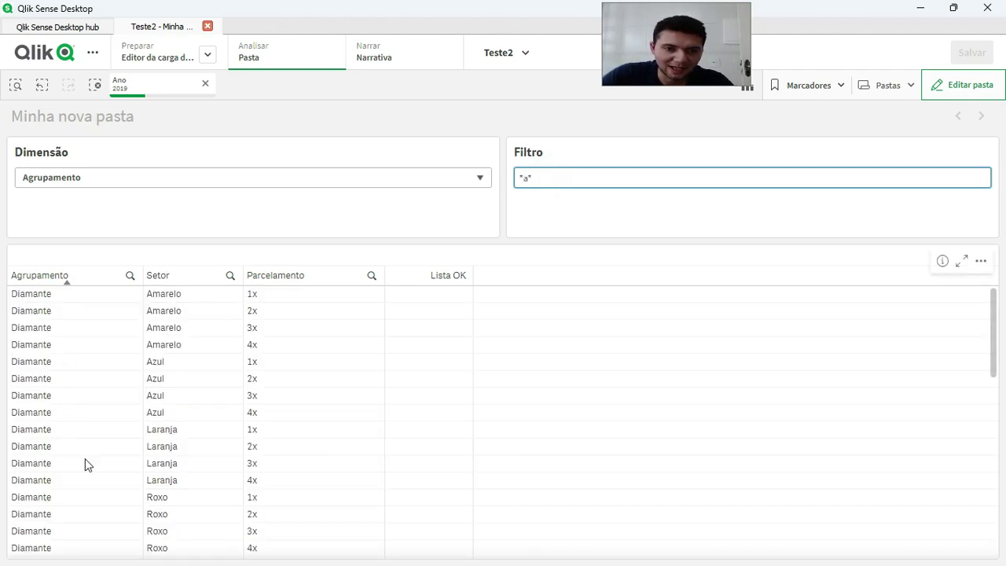
{"action": "scroll", "coordinate": [85, 462], "scroll_direction": "down", "scroll_amount": 10}
{"action": "scroll", "coordinate": [85, 463], "scroll_direction": "up", "scroll_amount": 4}
{"action": "scroll", "coordinate": [85, 458], "scroll_direction": "down", "scroll_amount": 4}
{"action": "scroll", "coordinate": [84, 459], "scroll_direction": "up", "scroll_amount": 10}
{"action": "scroll", "coordinate": [85, 464], "scroll_direction": "down", "scroll_amount": 10}
{"action": "scroll", "coordinate": [85, 463], "scroll_direction": "up", "scroll_amount": 10}
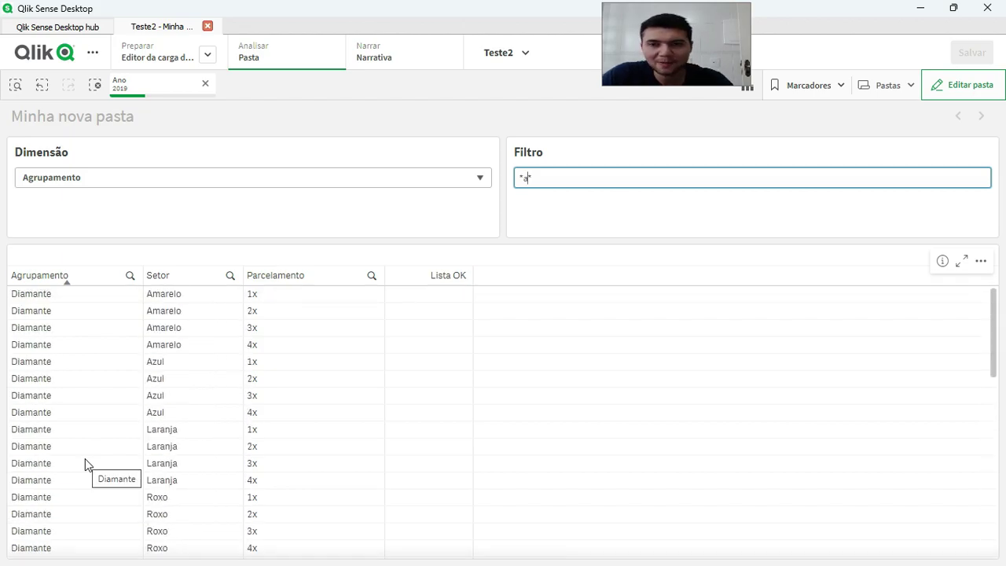
Step: Switch the Dimensão input to Setor and filter the table by Azul
{"action": "left_click", "coordinate": [183, 180]}
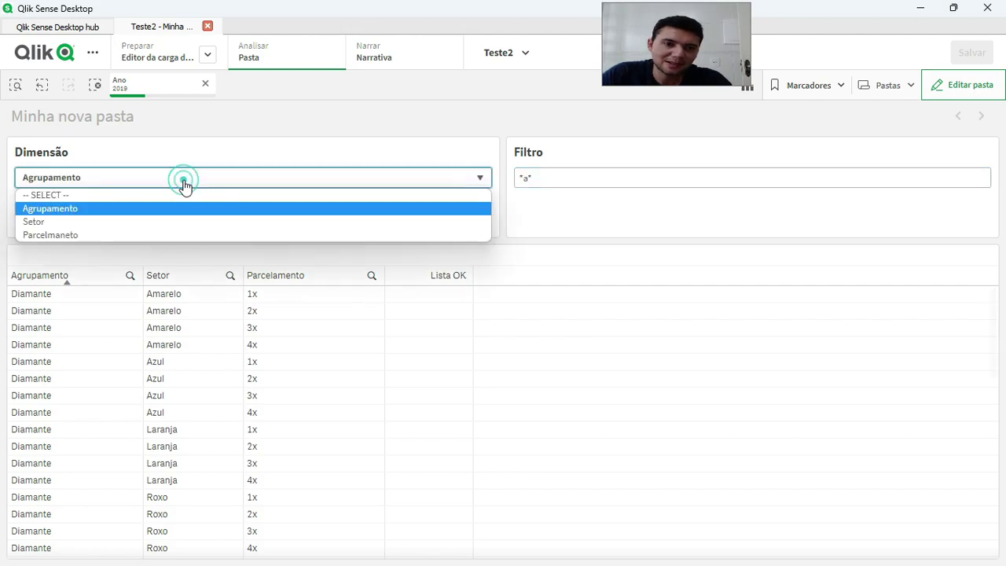
{"action": "left_click", "coordinate": [165, 221]}
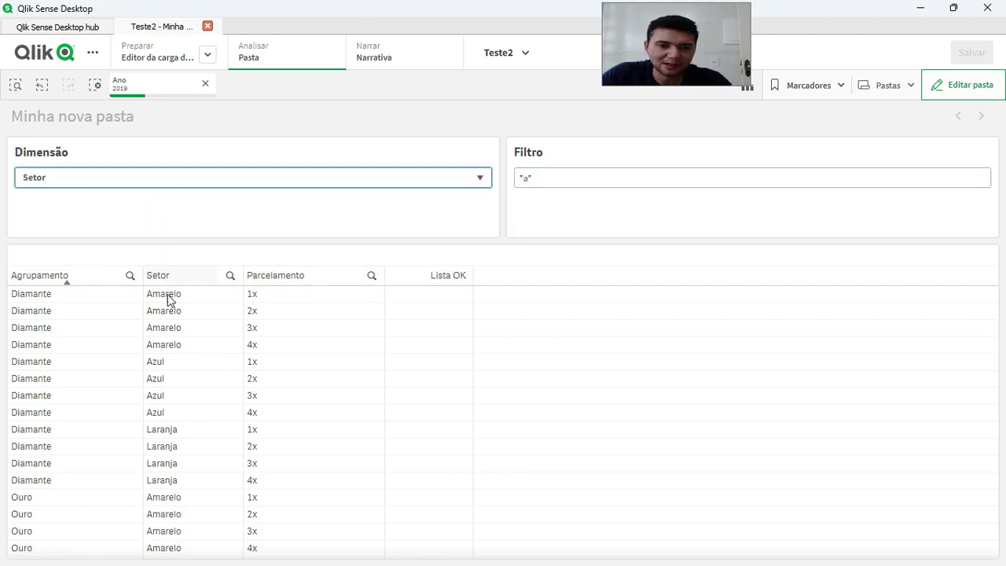
{"action": "left_click", "coordinate": [550, 183]}
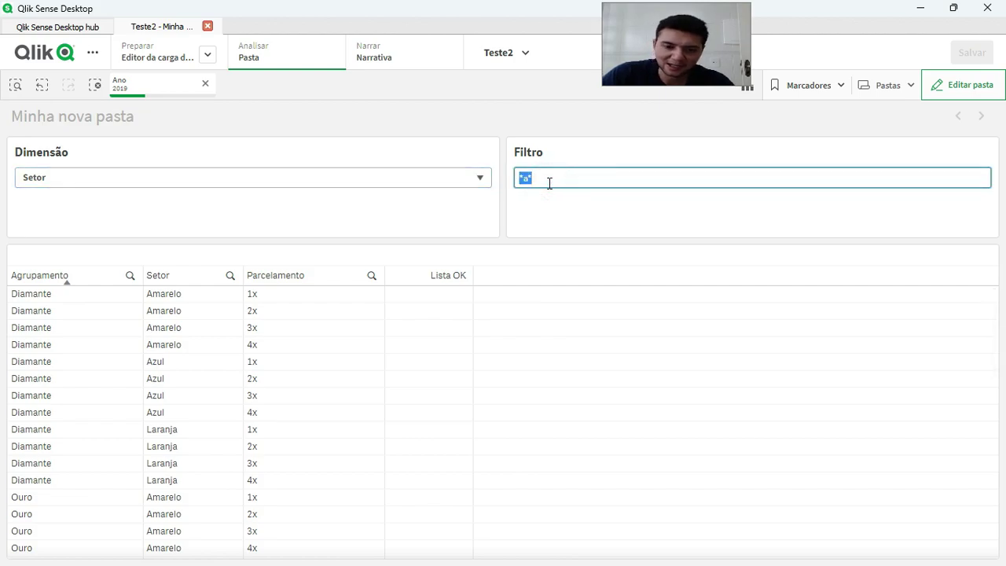
{"action": "type", "text": "Azul"}
{"action": "key", "text": "Return"}
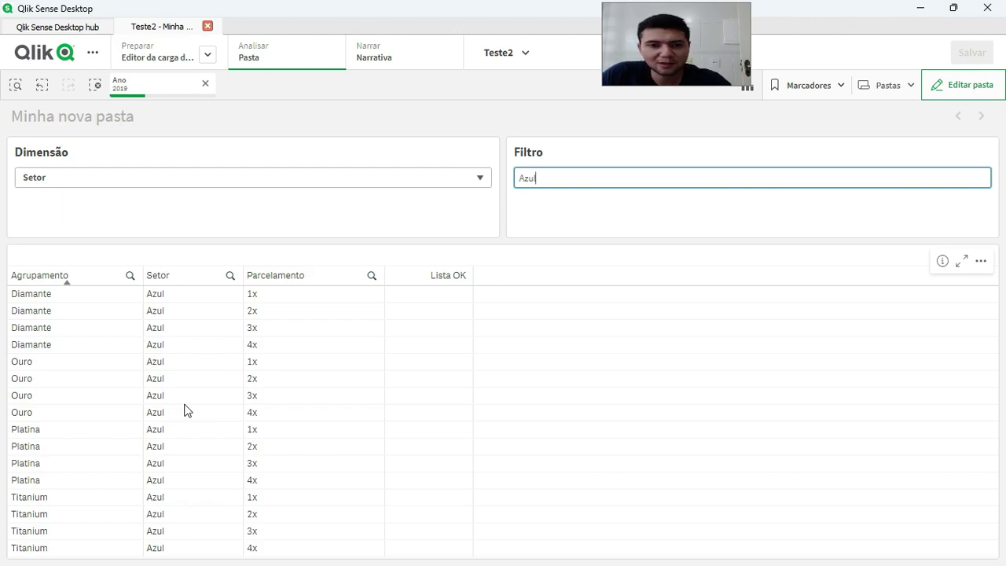
Step: Switch the Dimensão input to Parcelmaneto and set the Filtro input to 1x
{"action": "left_click", "coordinate": [115, 179]}
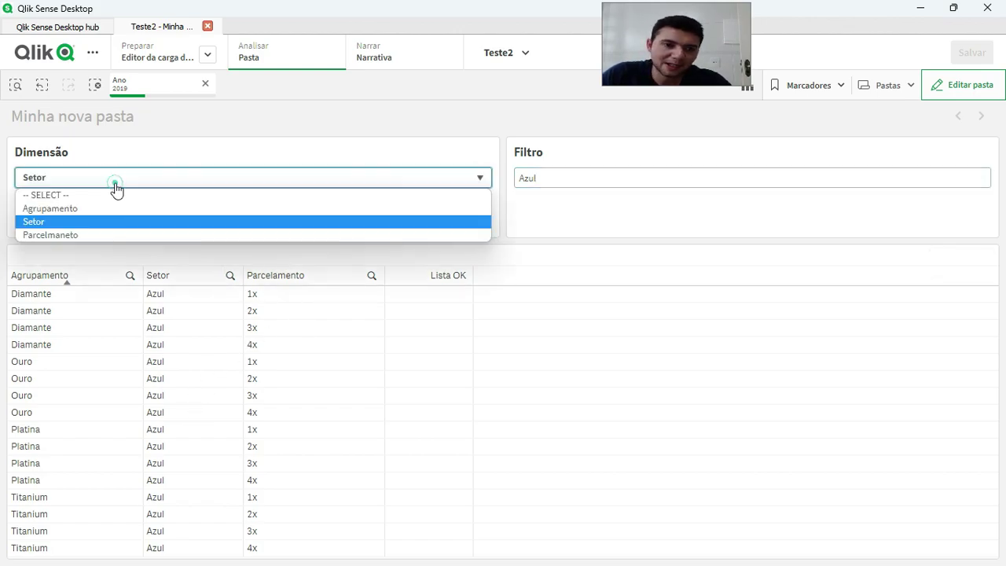
{"action": "left_click", "coordinate": [127, 232]}
{"action": "left_click", "coordinate": [550, 178]}
{"action": "double_click", "coordinate": [547, 178]}
{"action": "type", "text": "1X"}
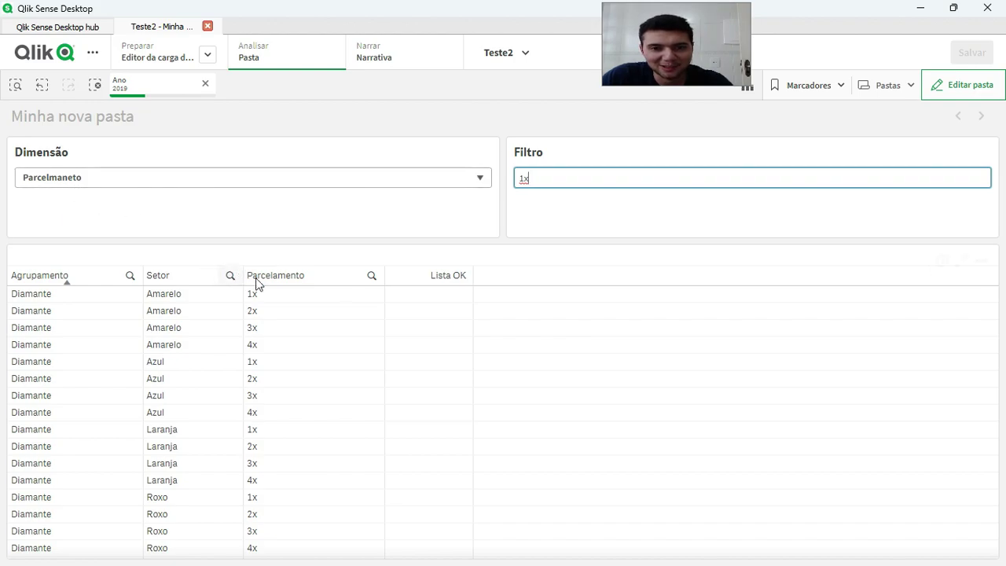
Step: Correct the Dimensão input's dynamic values expression to ='Agrupamento|Setor|Parcelamento' and save the app, leaving sheet edit mode
{"action": "left_click", "coordinate": [985, 85]}
{"action": "left_click", "coordinate": [985, 85]}
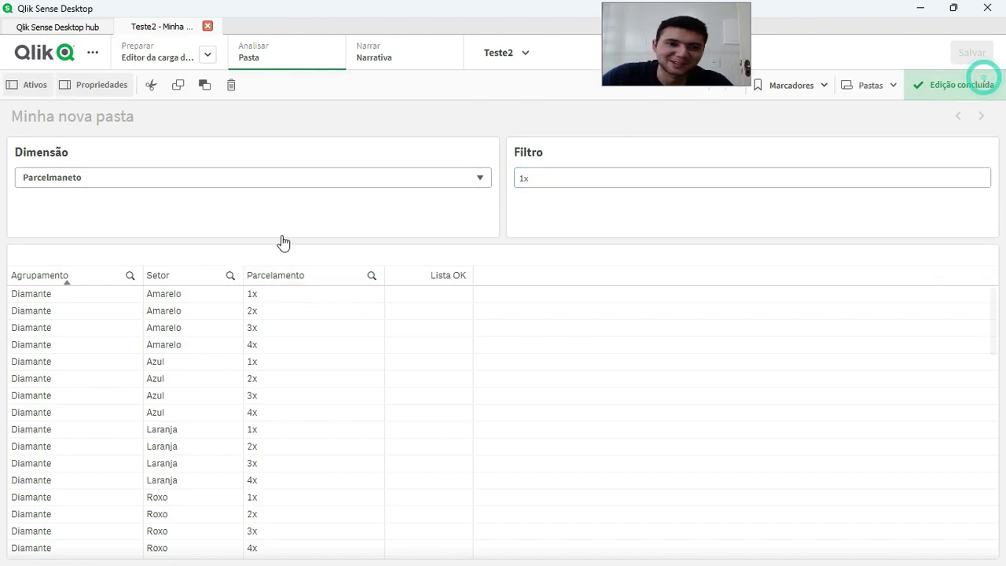
{"action": "left_click", "coordinate": [352, 208]}
{"action": "left_click", "coordinate": [449, 213]}
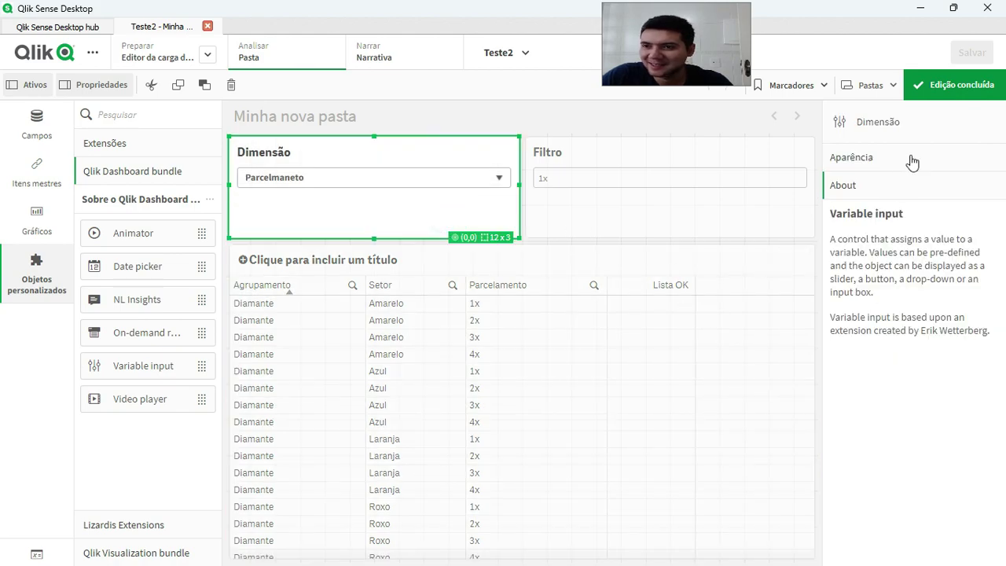
{"action": "left_click", "coordinate": [909, 157]}
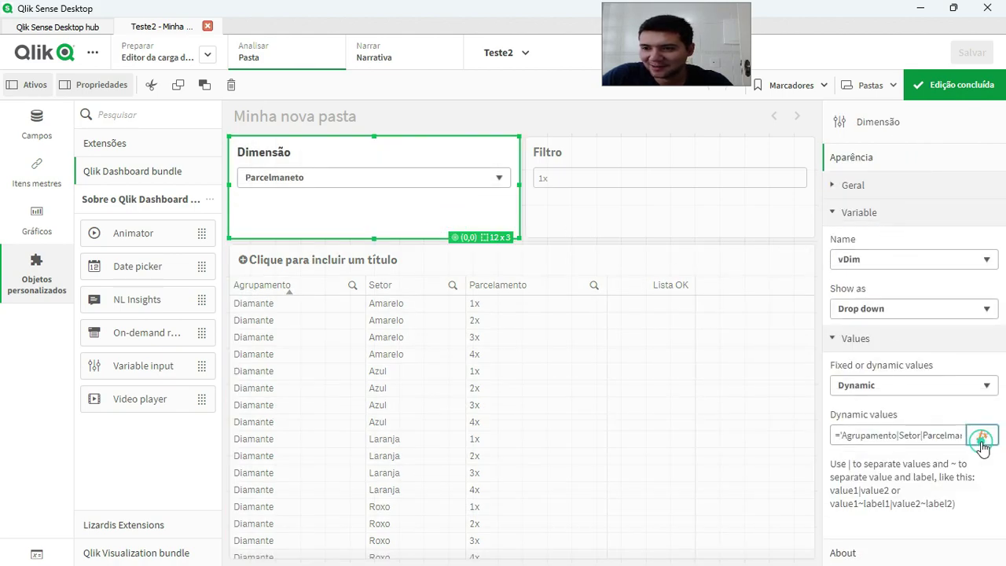
{"action": "left_click", "coordinate": [982, 436]}
{"action": "double_click", "coordinate": [187, 95]}
{"action": "key", "text": "BackSpace"}
{"action": "type", "text": "Parcelamento'"}
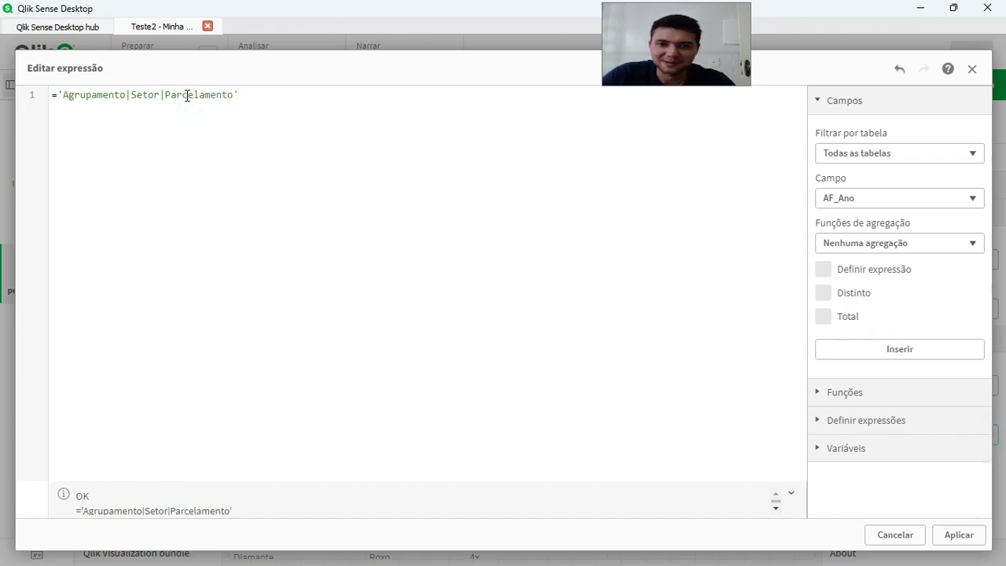
{"action": "left_click", "coordinate": [959, 535]}
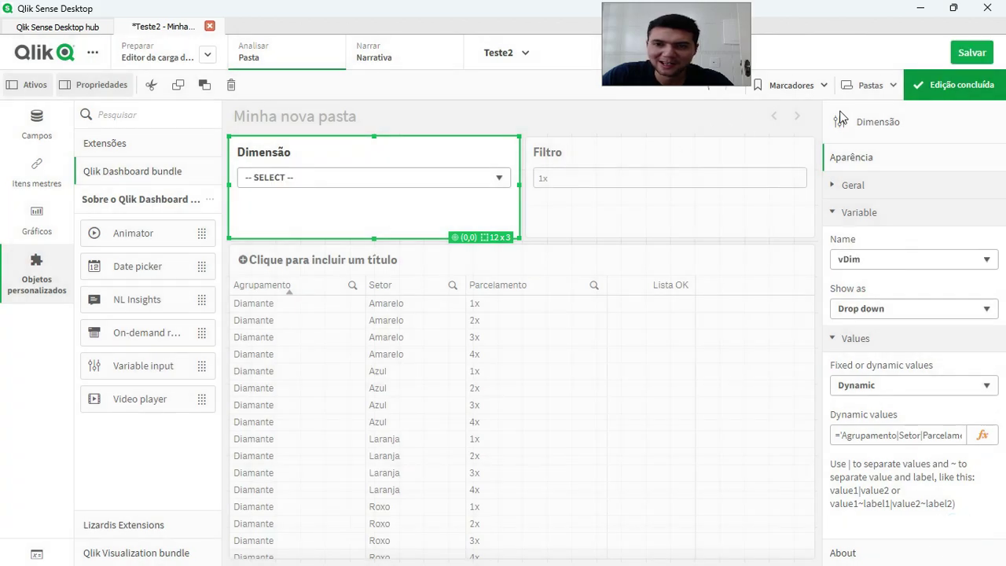
{"action": "left_click", "coordinate": [972, 52]}
{"action": "left_click", "coordinate": [935, 88]}
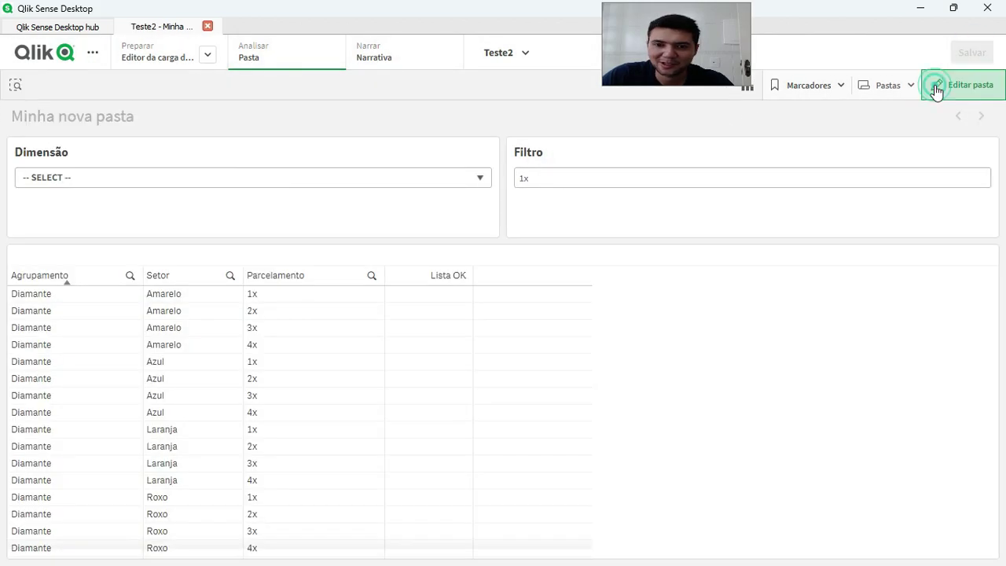
Step: Switch the Dimensão input to Parcelamento and filter the table by 1x
{"action": "left_click", "coordinate": [417, 185]}
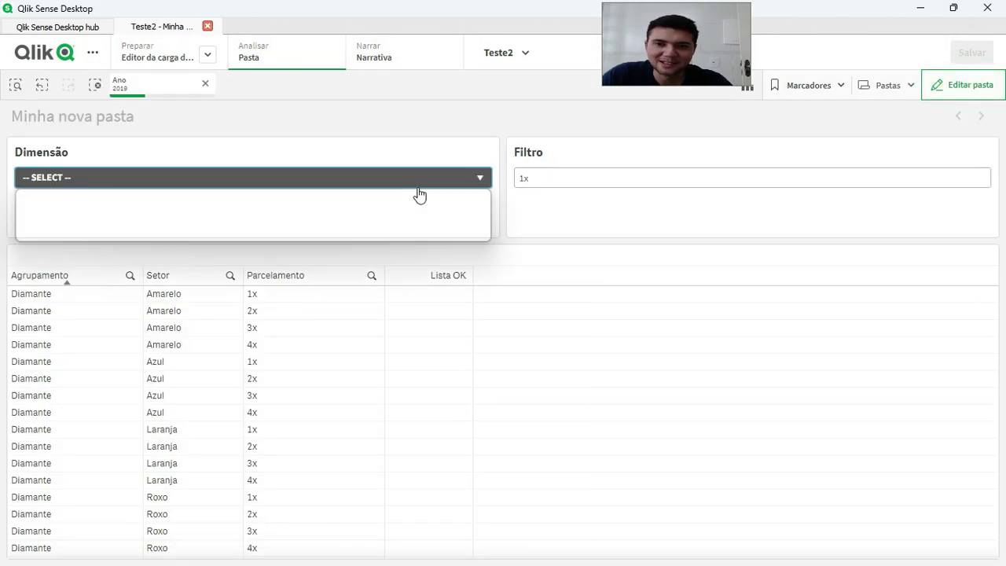
{"action": "left_click", "coordinate": [282, 237]}
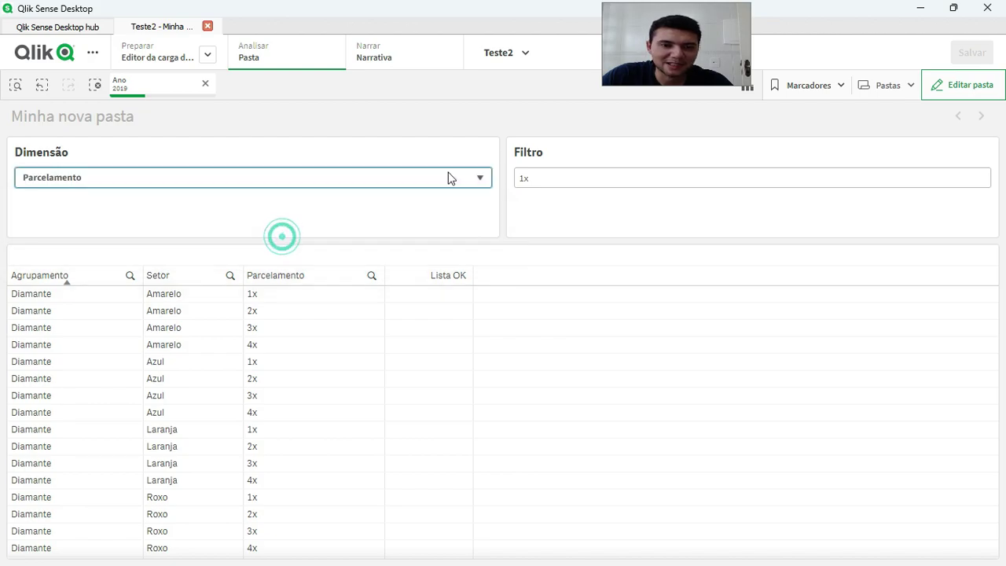
{"action": "left_click", "coordinate": [561, 179]}
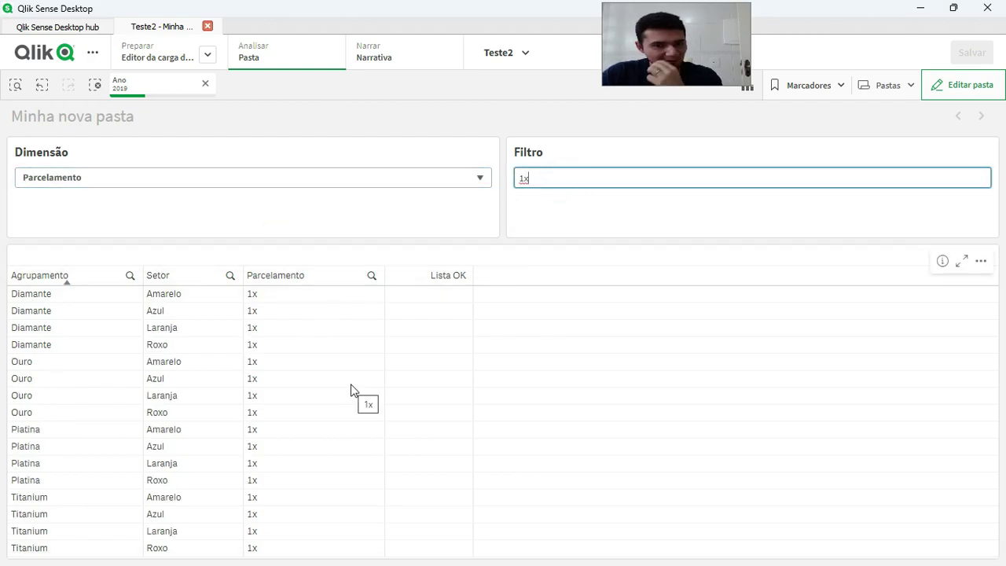